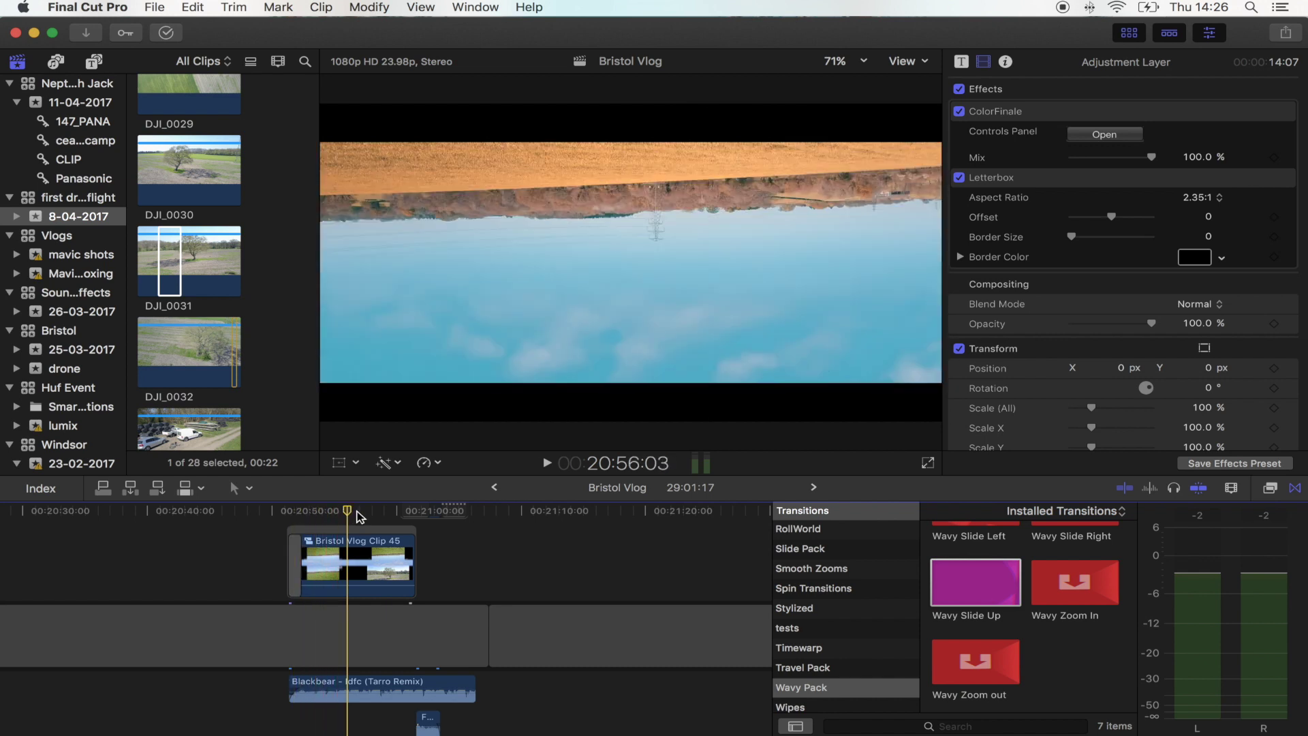
# Step: Preview the finished sky transition, then select the Free Clouds Timelapse Stock loop clip
pyautogui.moveTo(357, 515); pyautogui.dragTo(314, 516)
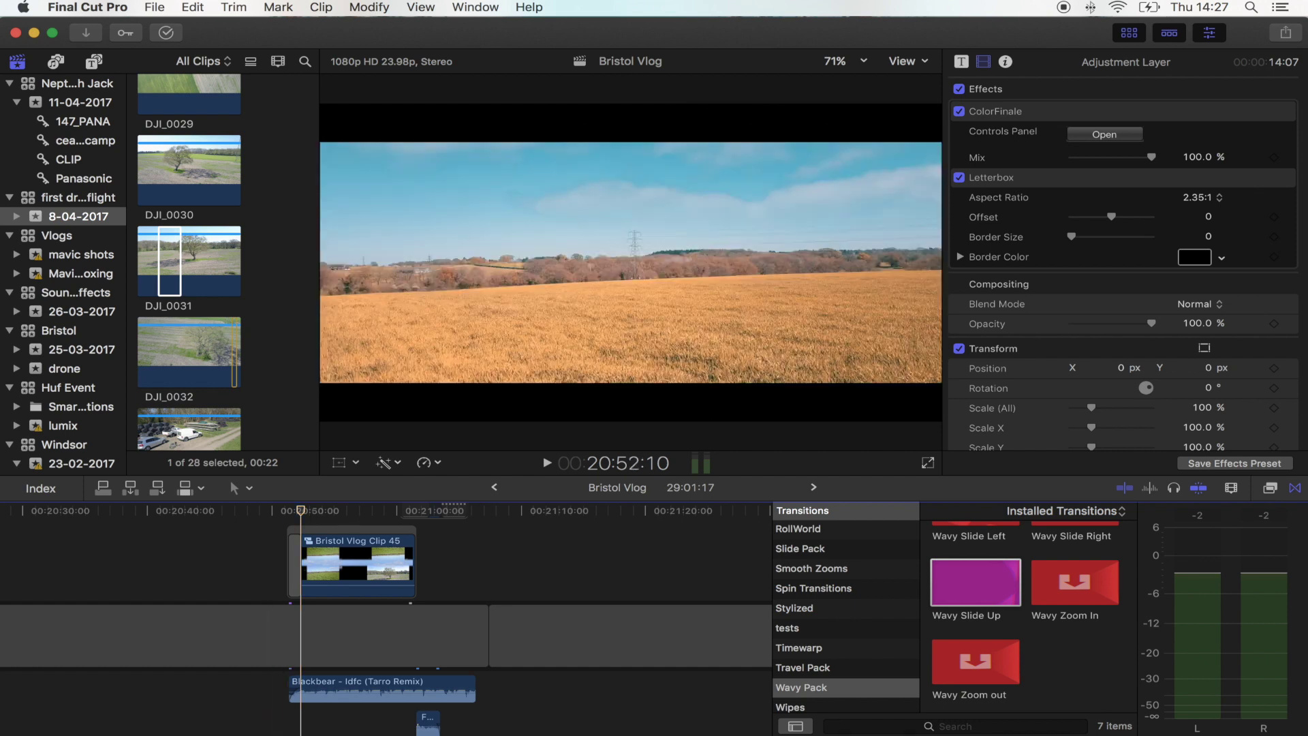
pyautogui.click(183, 724)
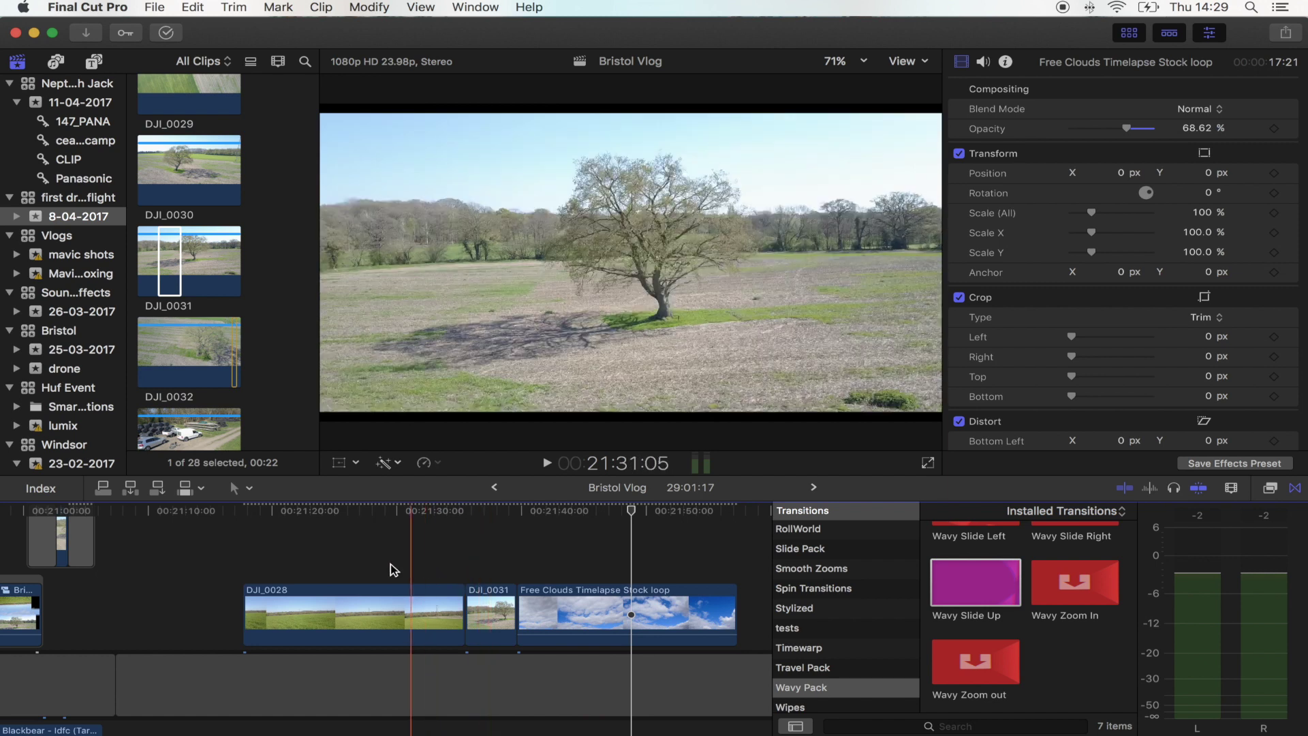
pyautogui.click(617, 590)
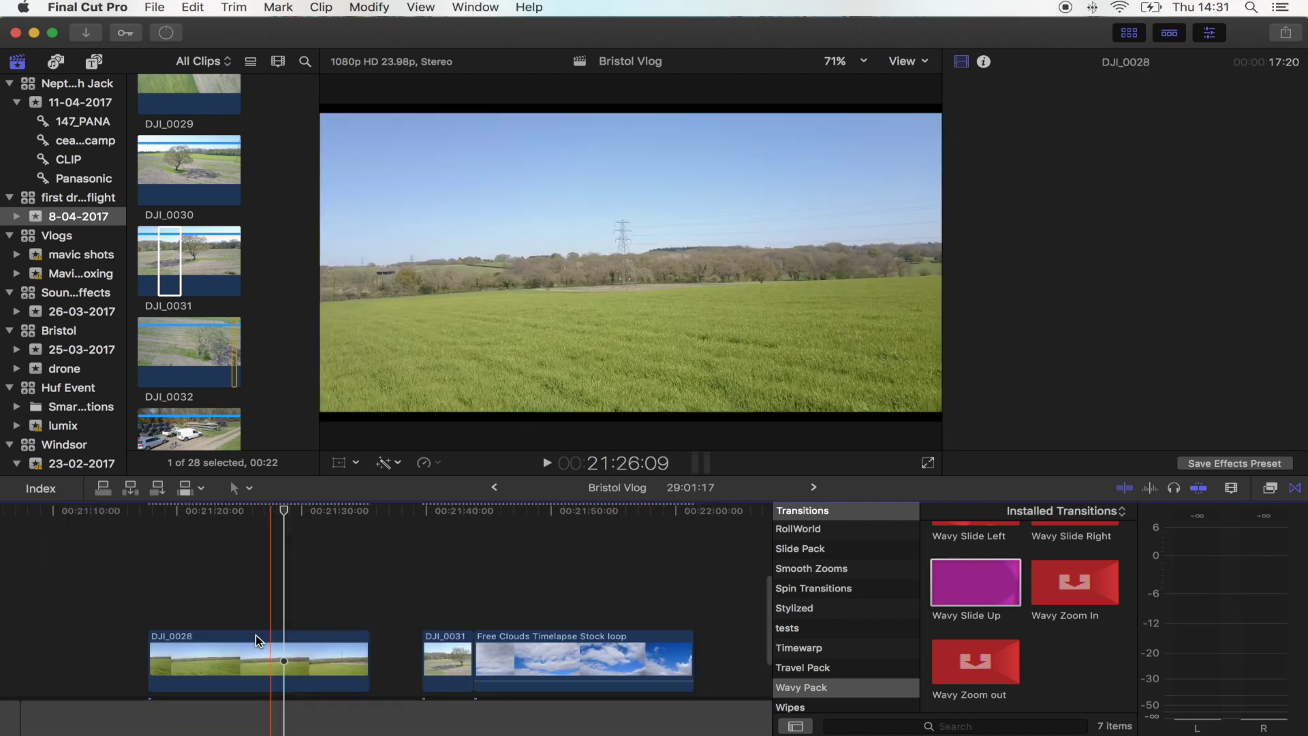
# Step: Stack a duplicate of DJI_0028 above it, combine both into compound clip Bristol Vlog Clip 46, and open it
pyautogui.click(258, 642)
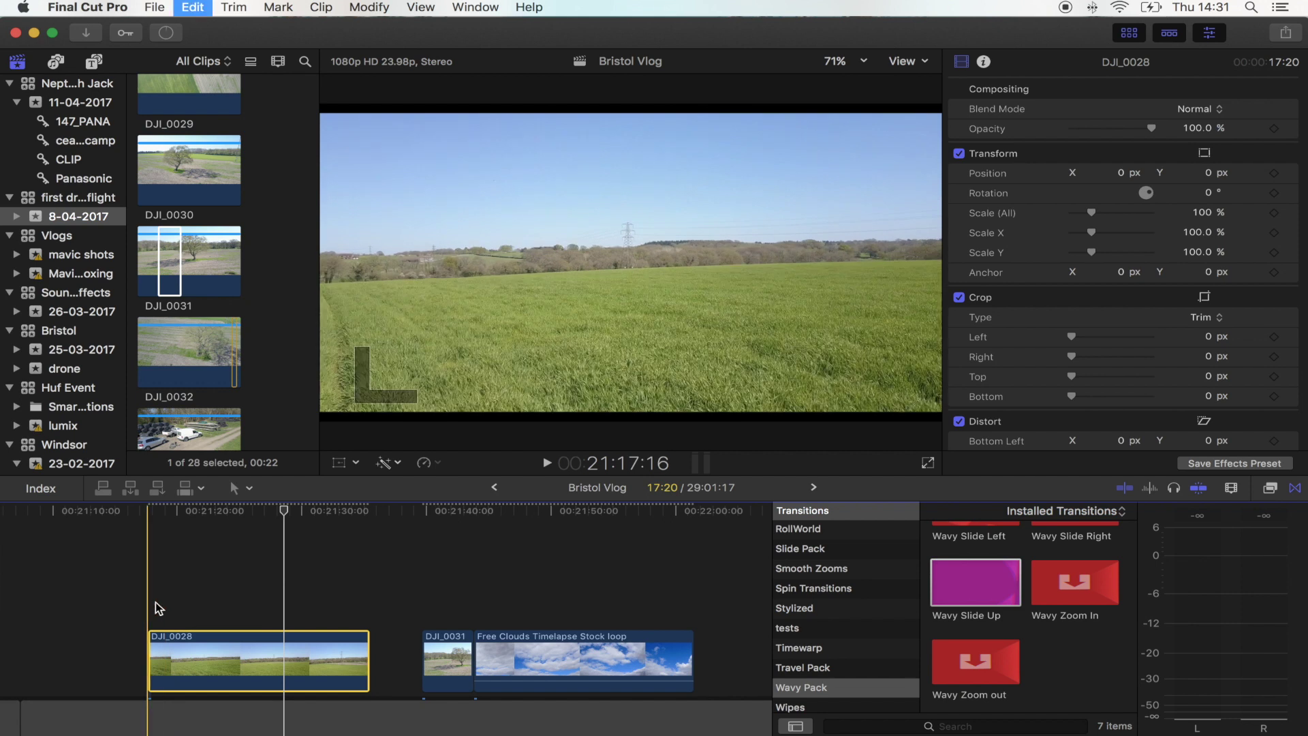
pyautogui.moveTo(198, 648); pyautogui.dragTo(205, 584)
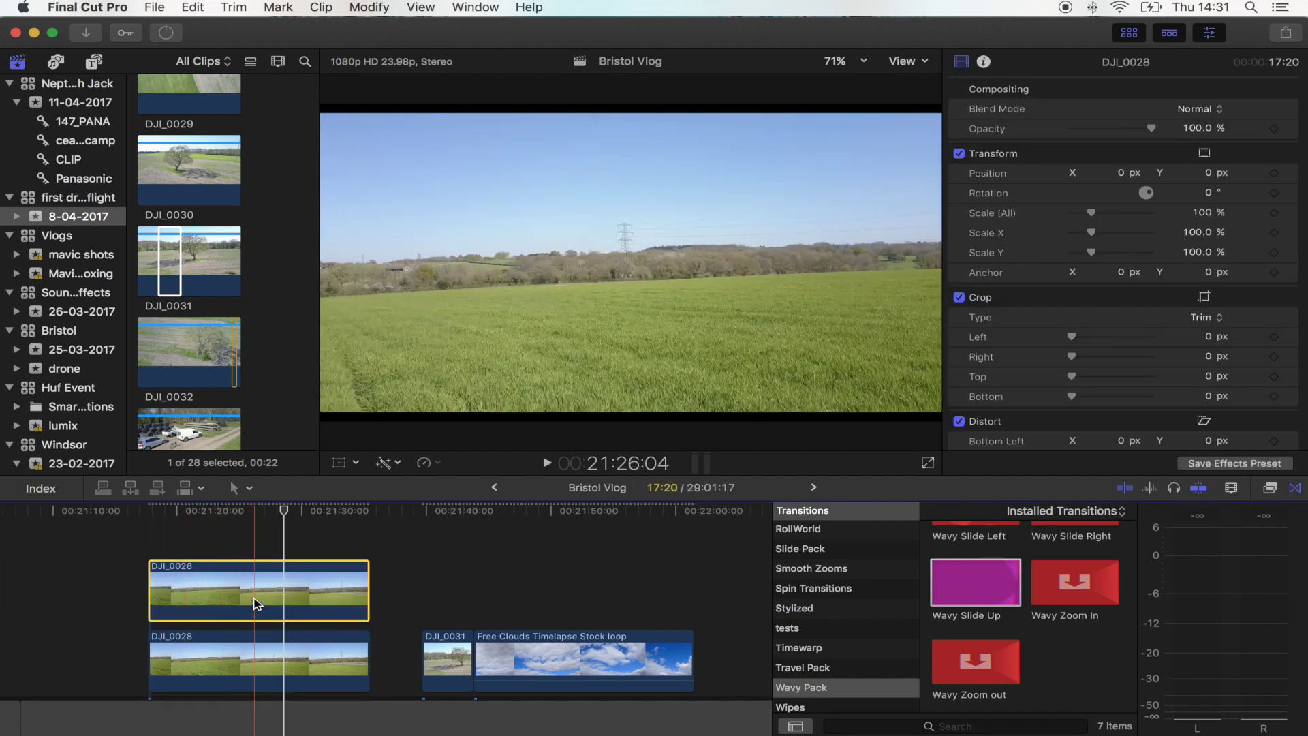
pyautogui.moveTo(129, 572); pyautogui.dragTo(235, 654)
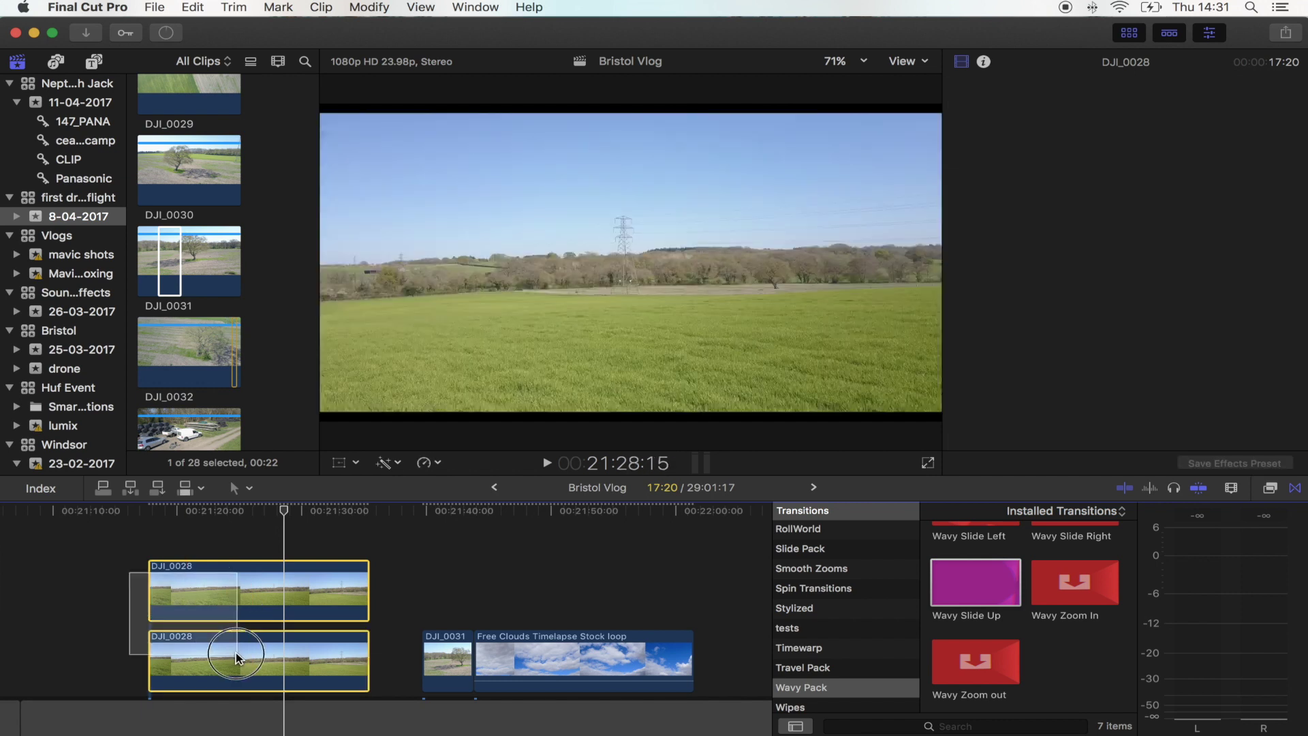
pyautogui.rightClick(246, 574)
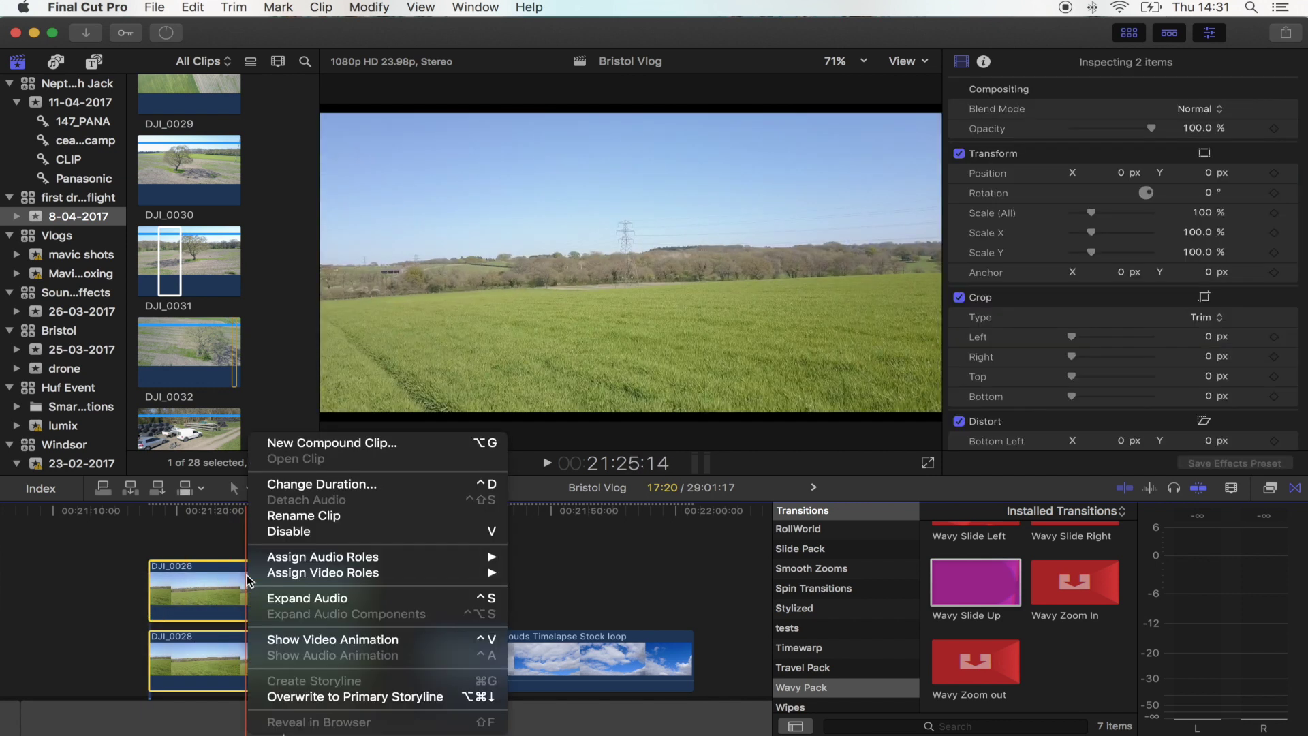
pyautogui.click(310, 442)
pyautogui.click(877, 125)
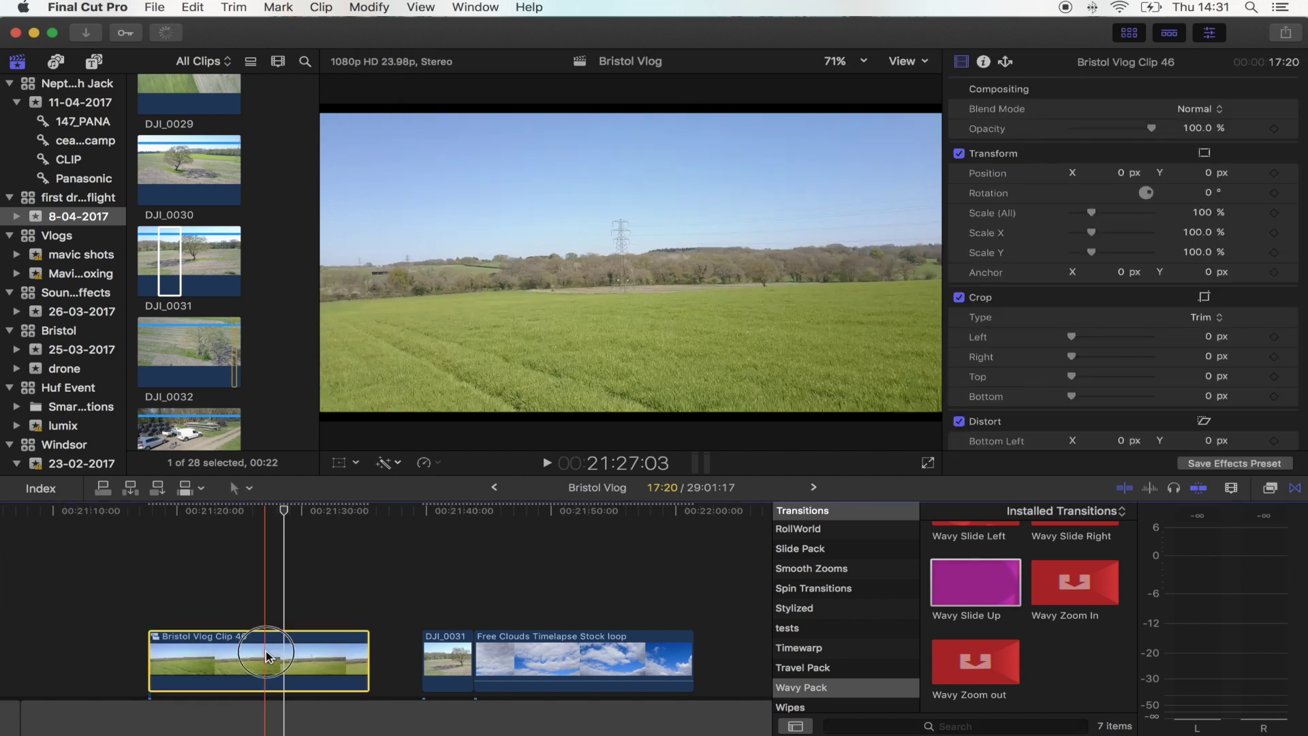
pyautogui.doubleClick(266, 651)
# Step: Scale the upper DJI_0028 copy to 40%
pyautogui.click(167, 541)
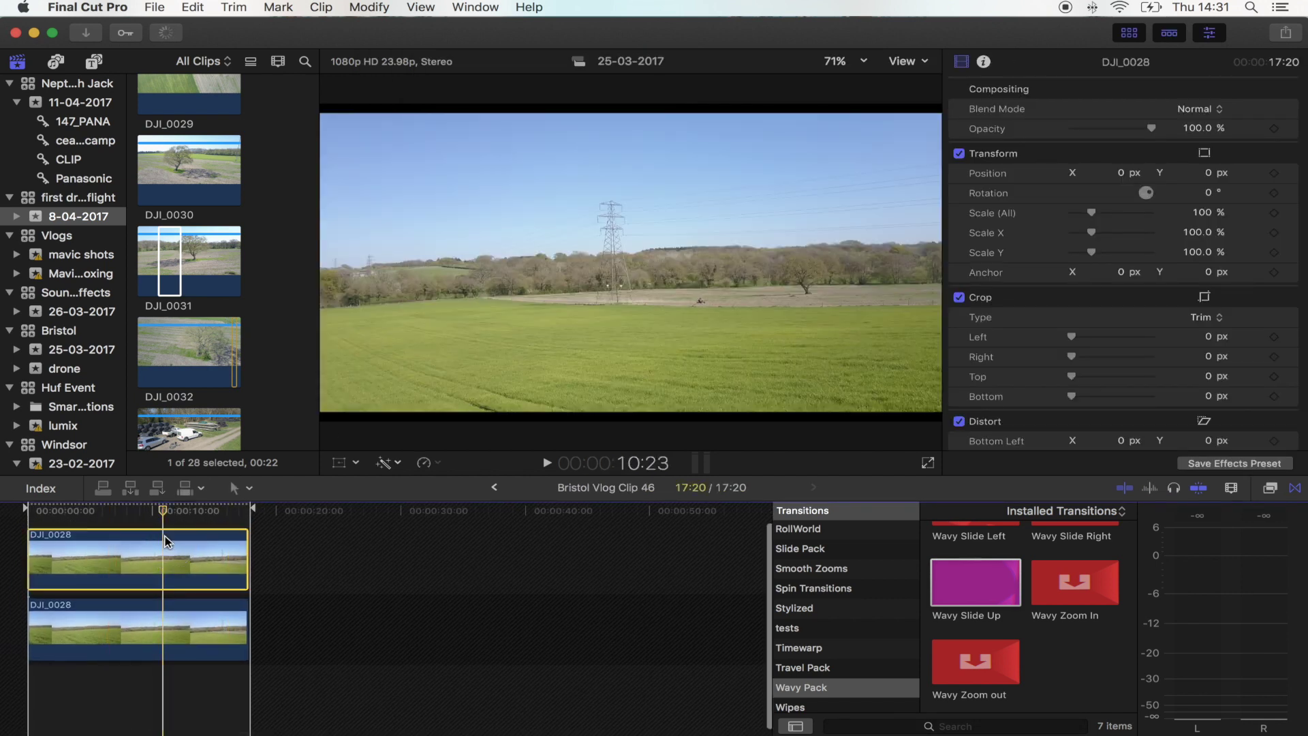
pyautogui.click(158, 511)
pyautogui.click(1203, 212)
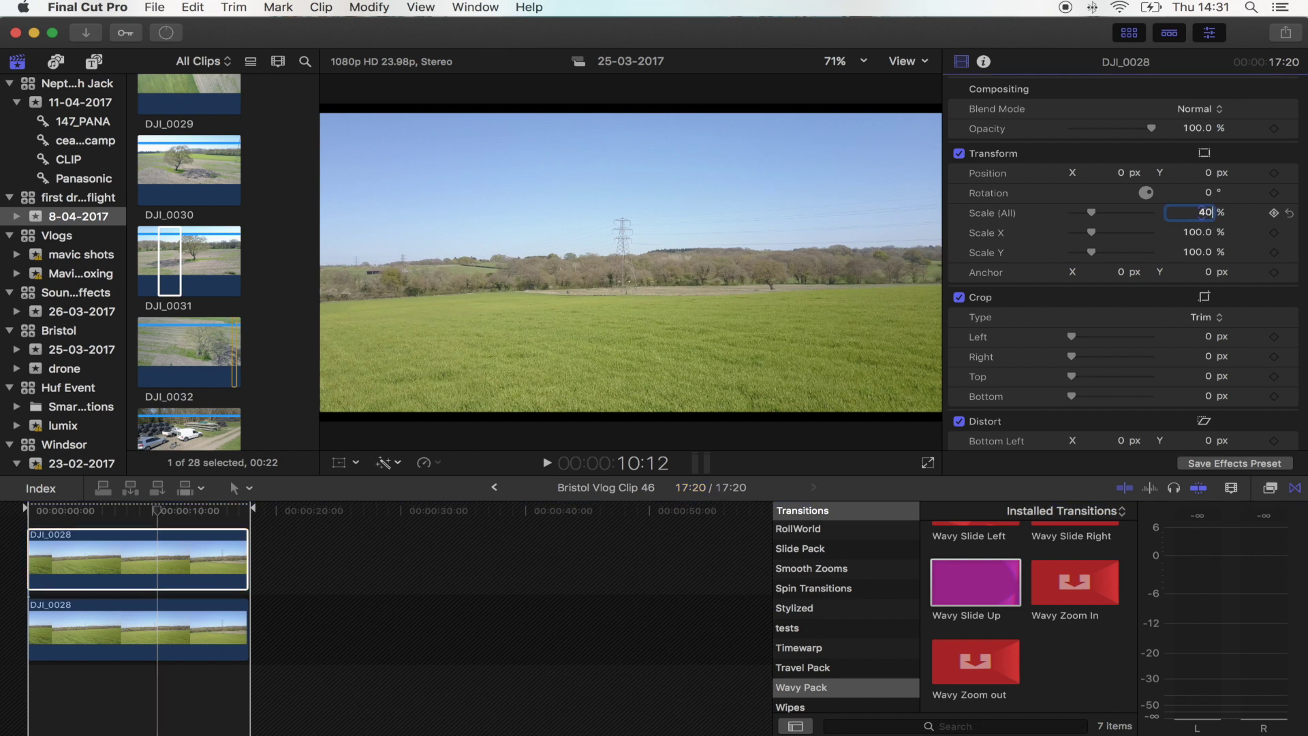
pyautogui.write('40')
pyautogui.press('Return')
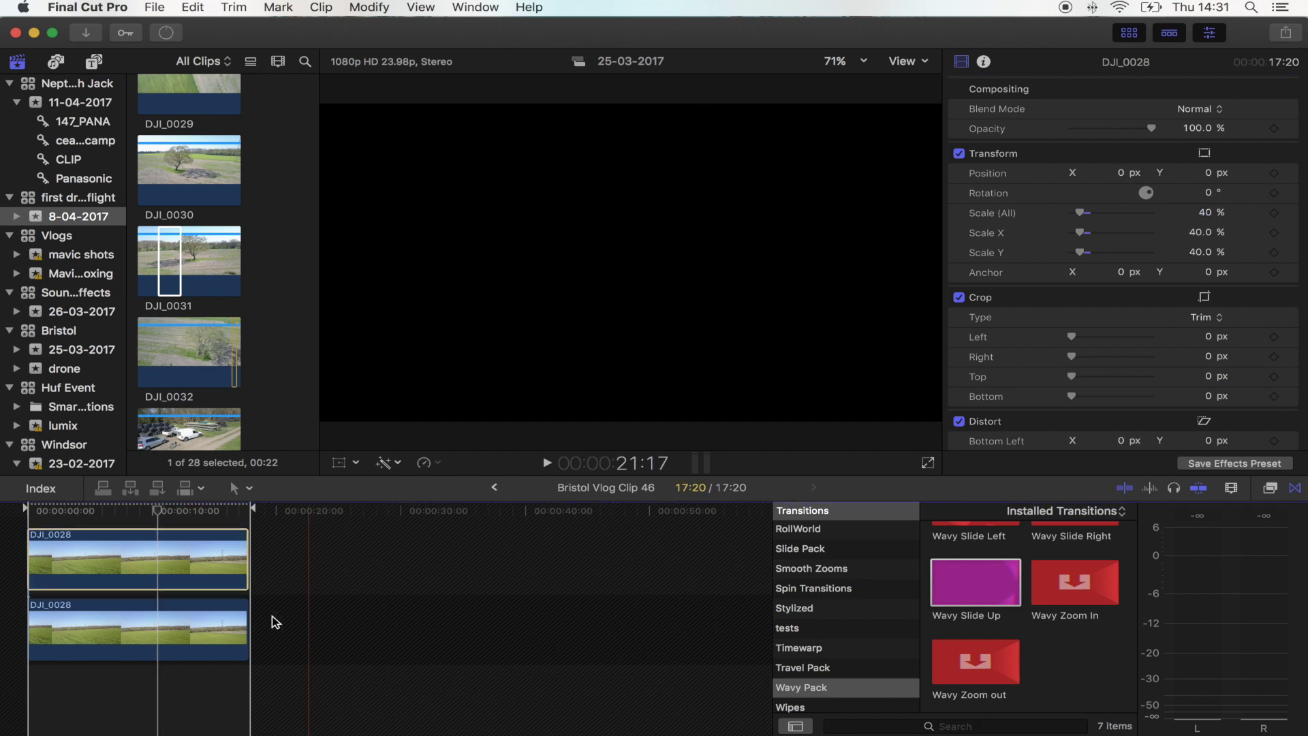
# Step: Move the lower copy down and the upper copy up in the frame
pyautogui.click(167, 644)
pyautogui.hotkey('shift', 't')
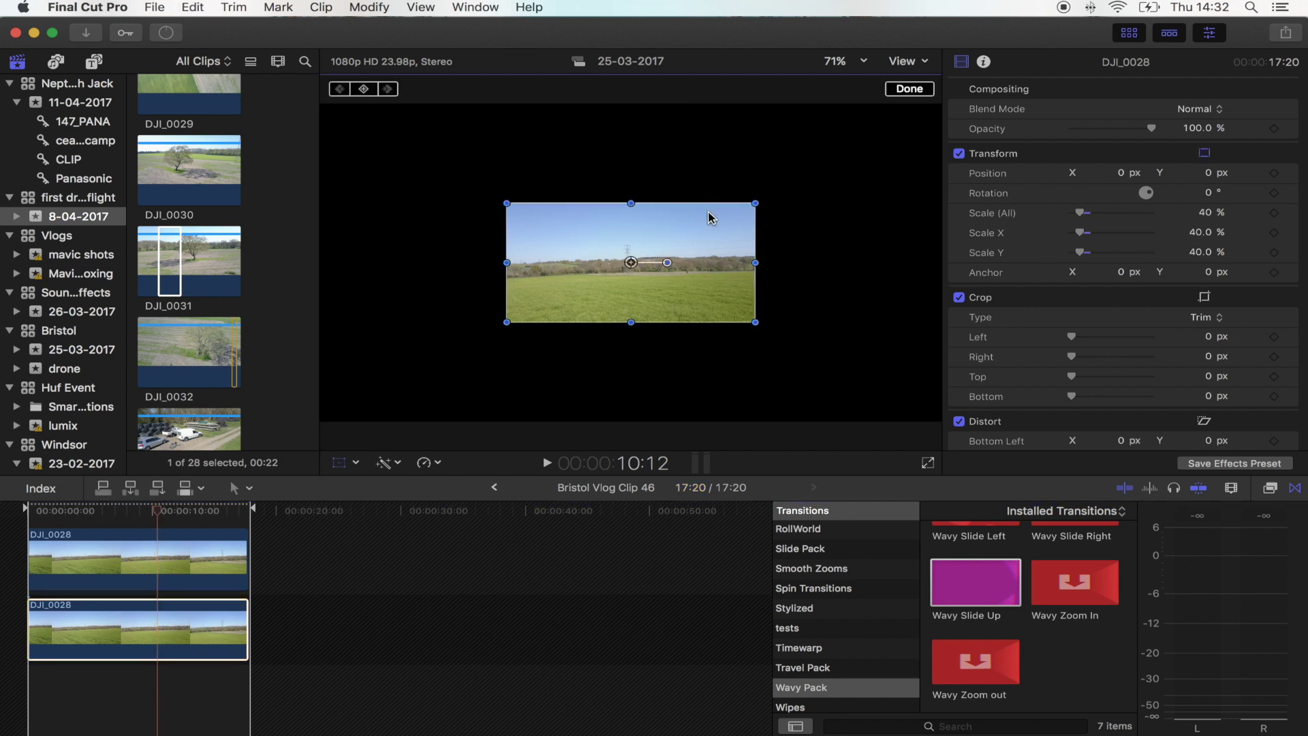
pyautogui.moveTo(631, 262); pyautogui.dragTo(632, 359)
pyautogui.click(204, 576)
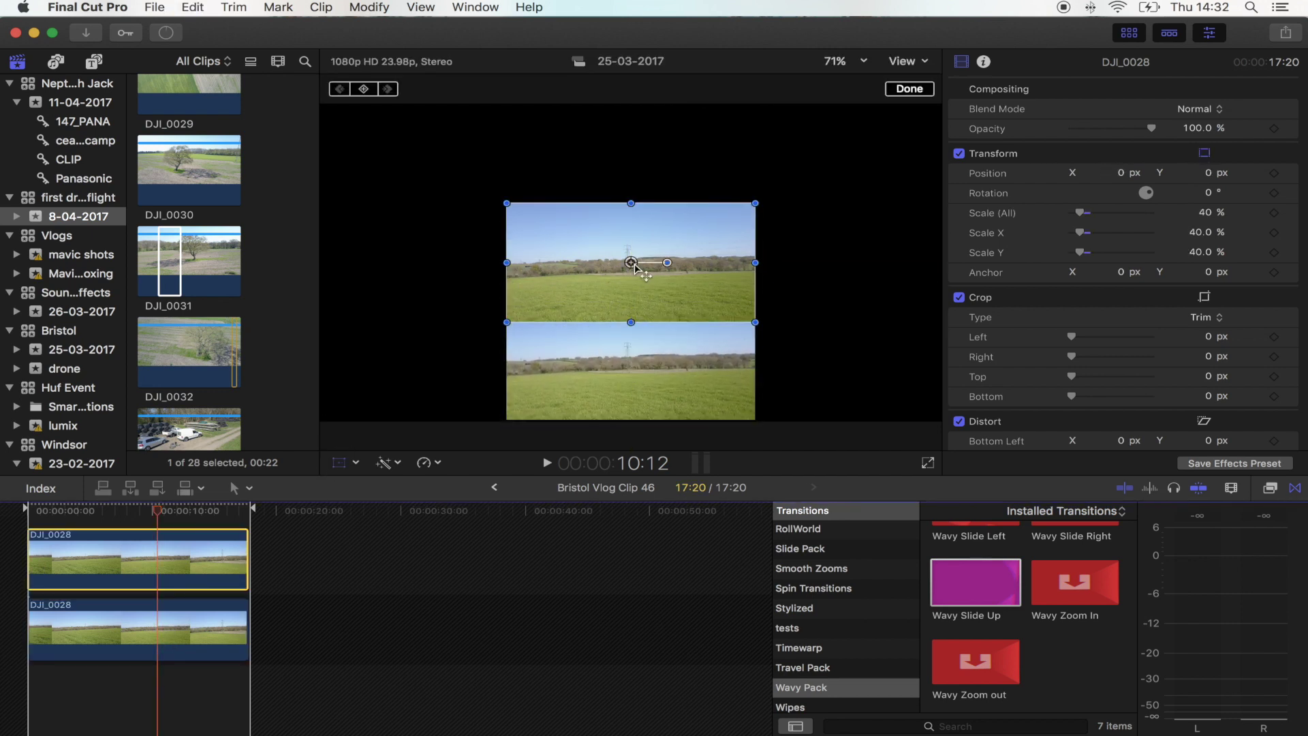
pyautogui.moveTo(634, 267); pyautogui.dragTo(554, 167)
# Step: Rotate the upper copy 180° and set its scale to 50%
pyautogui.click(1200, 195)
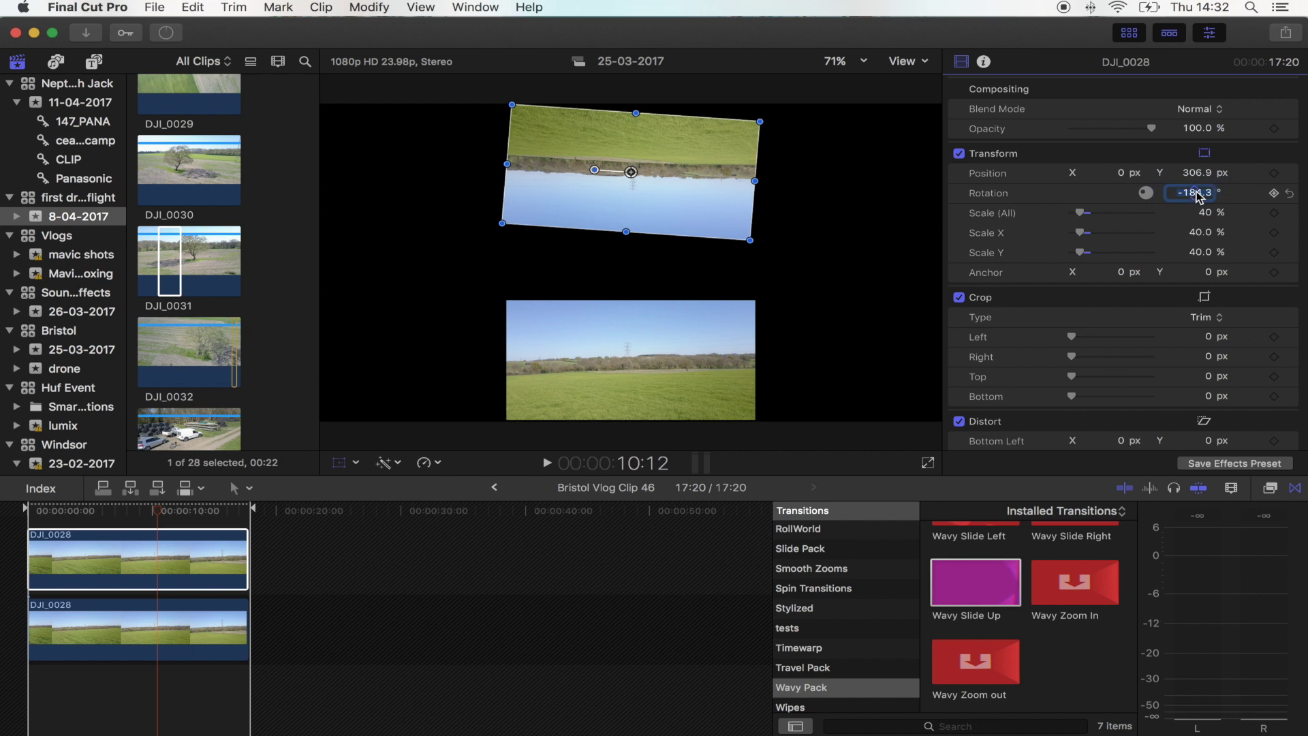
pyautogui.press('Return')
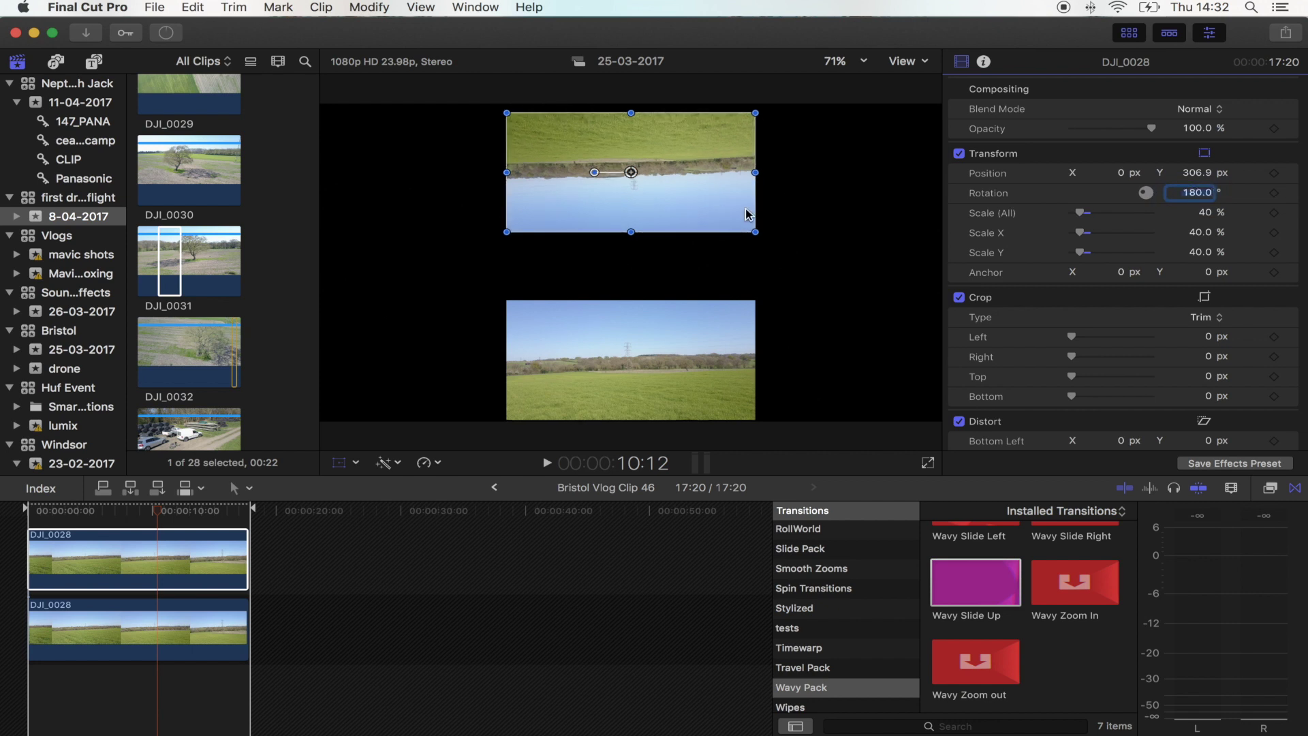
pyautogui.moveTo(748, 214); pyautogui.dragTo(748, 208)
pyautogui.click(1206, 214)
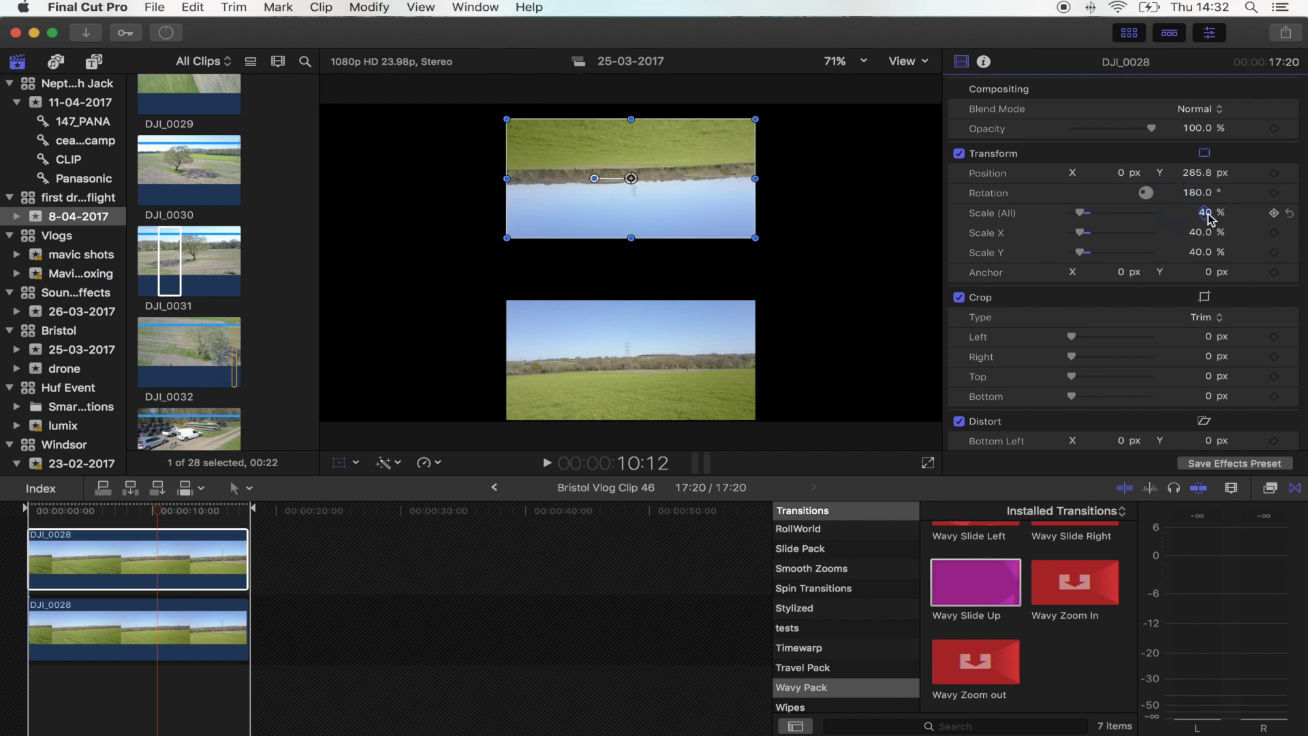
pyautogui.press('Return')
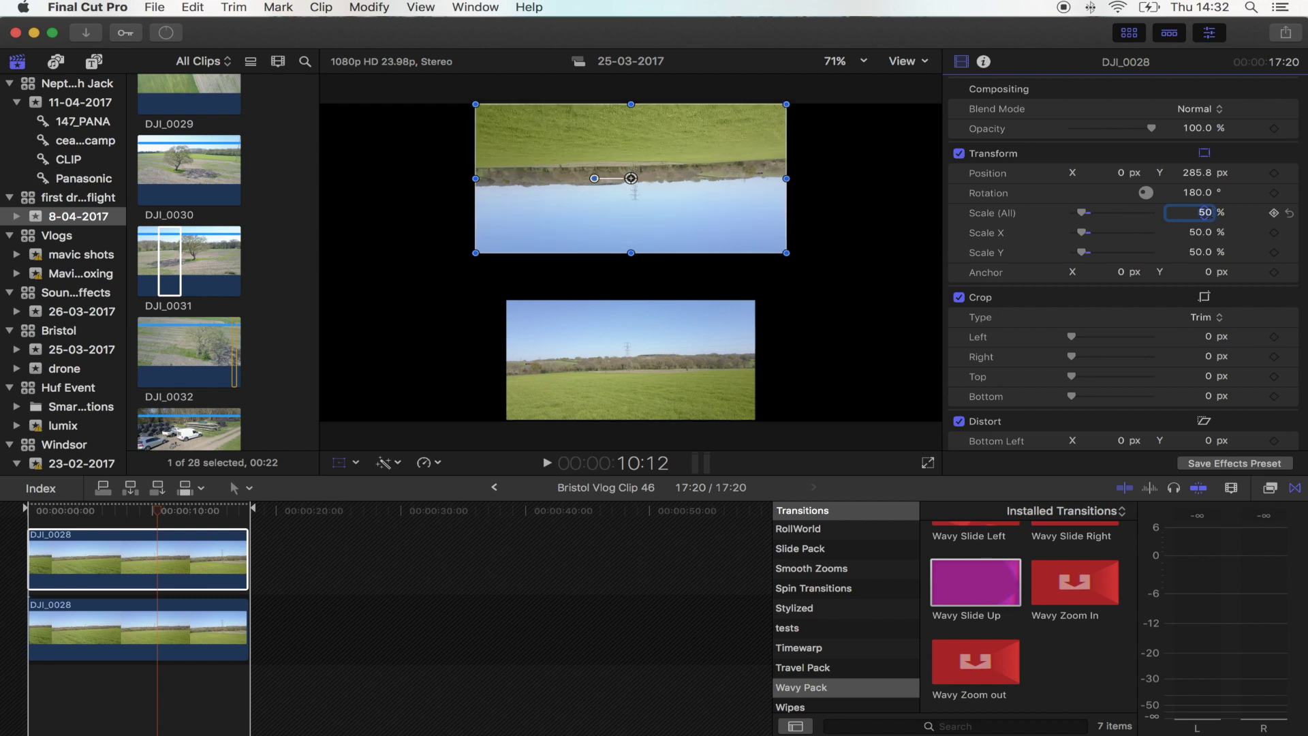
# Step: Move the upper copy down until it meets the lower one
pyautogui.click(116, 626)
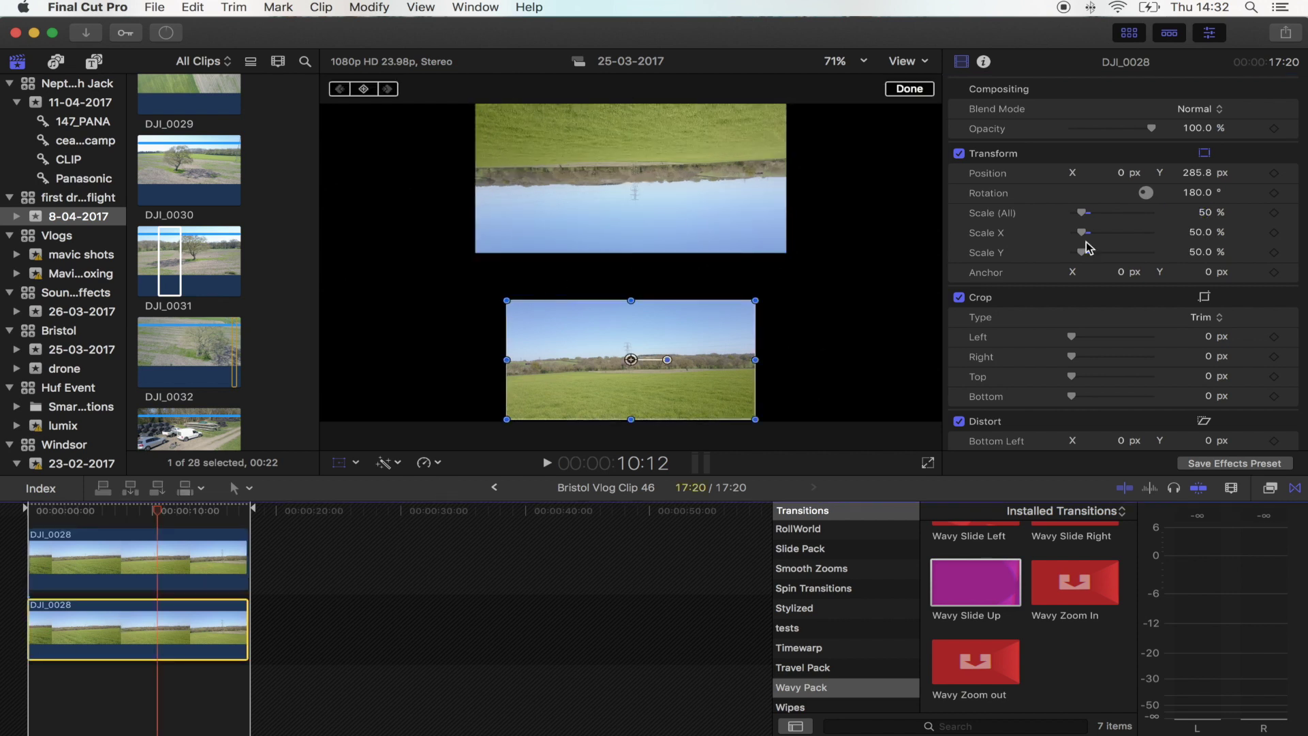
pyautogui.click(165, 551)
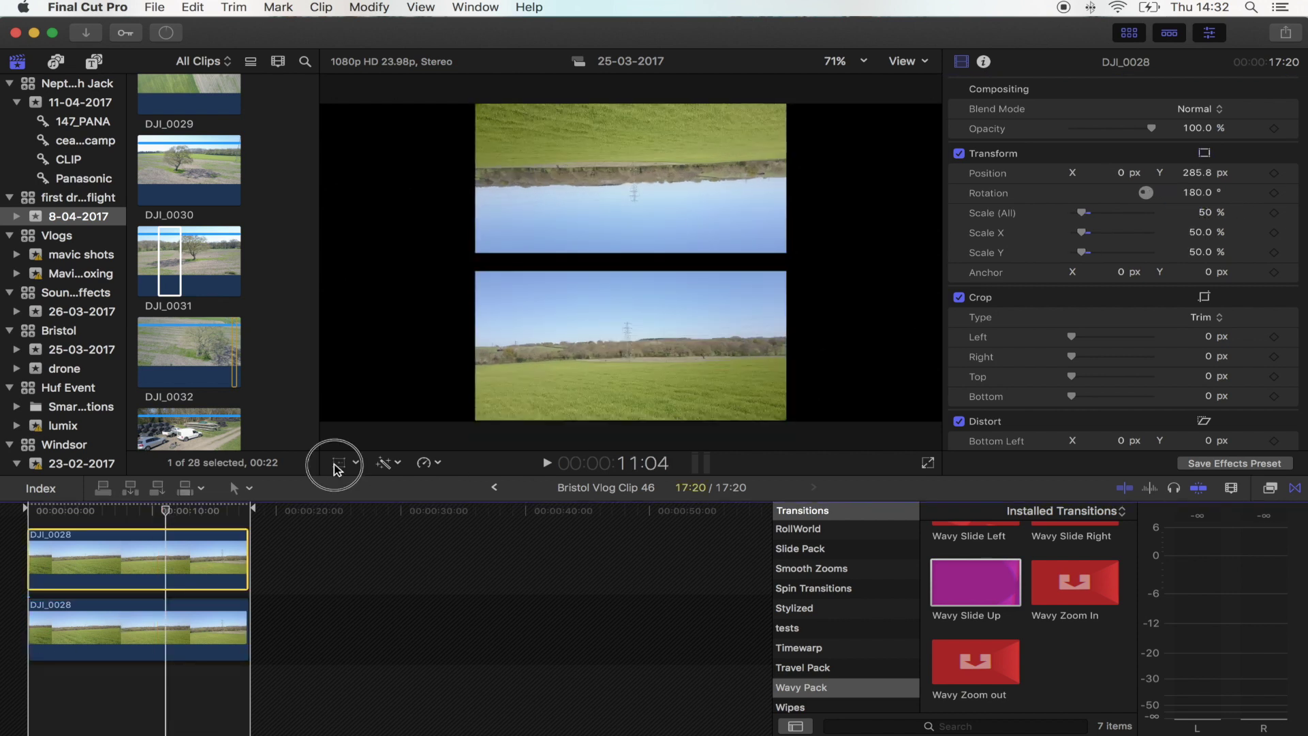
pyautogui.click(333, 465)
pyautogui.moveTo(632, 181); pyautogui.dragTo(632, 201)
# Step: Copy the clouds timelapse, paste it into Clip 46 above the mirrored shots, and scale it to 50%
pyautogui.click(176, 651)
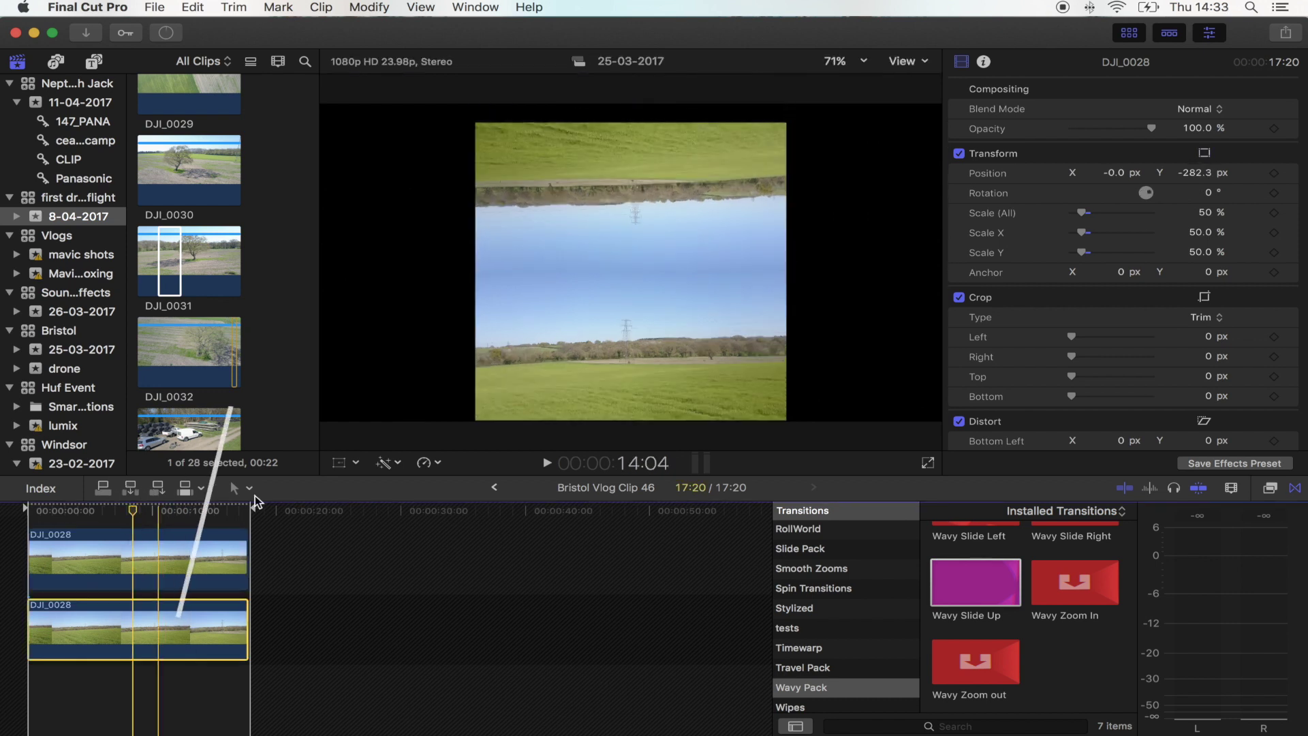
pyautogui.press('super+bracketleft')
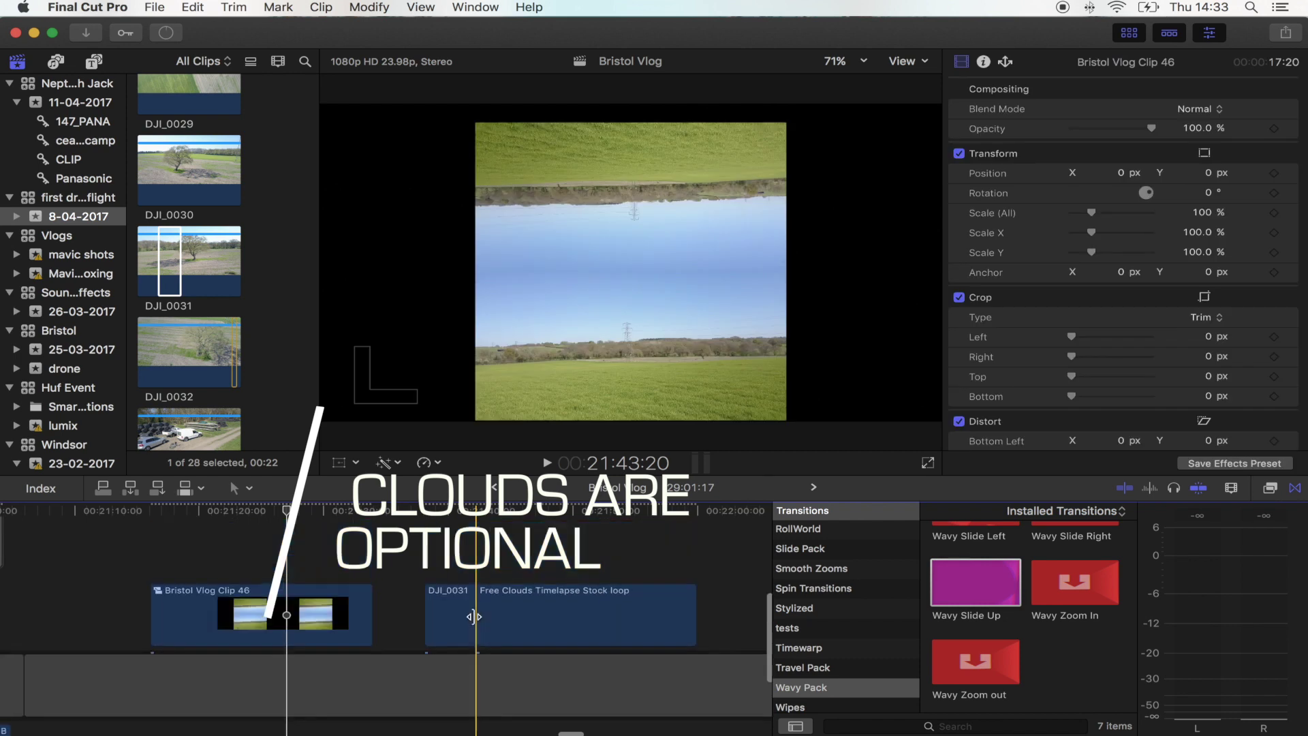
pyautogui.click(536, 609)
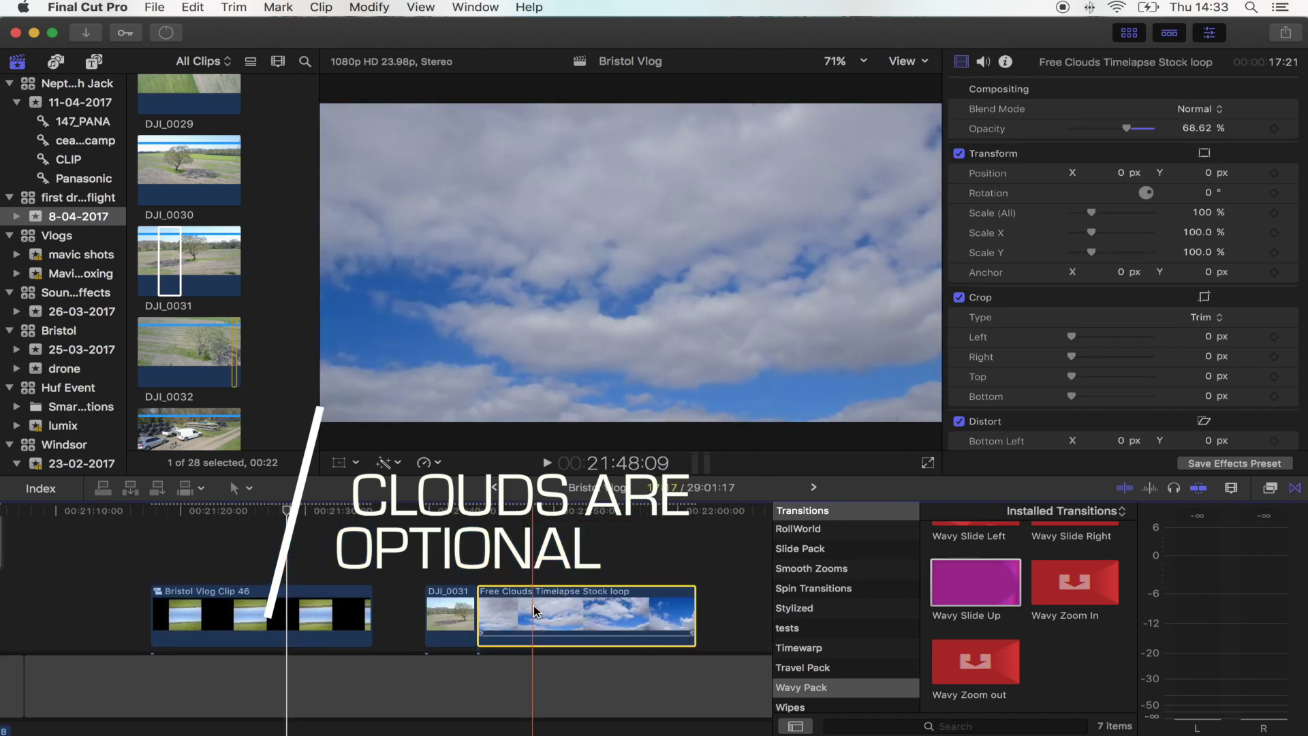
pyautogui.doubleClick(268, 622)
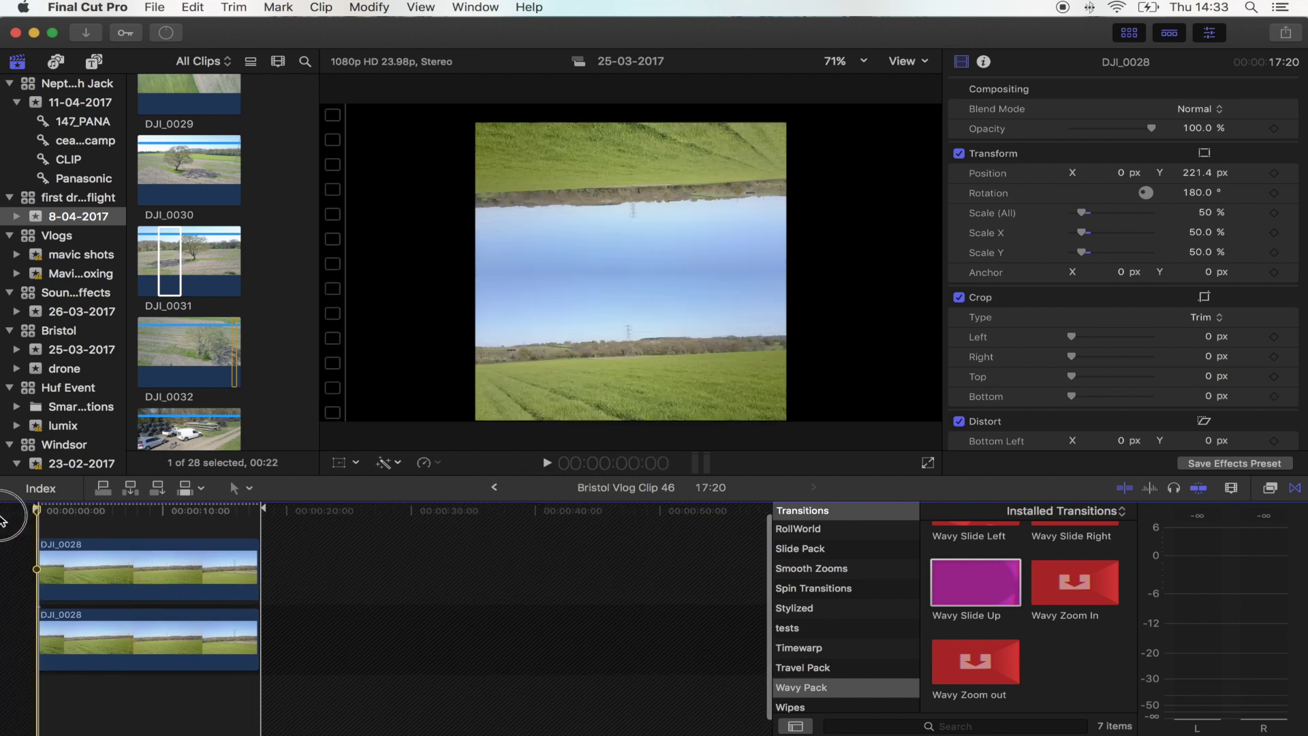
pyautogui.press('super+v')
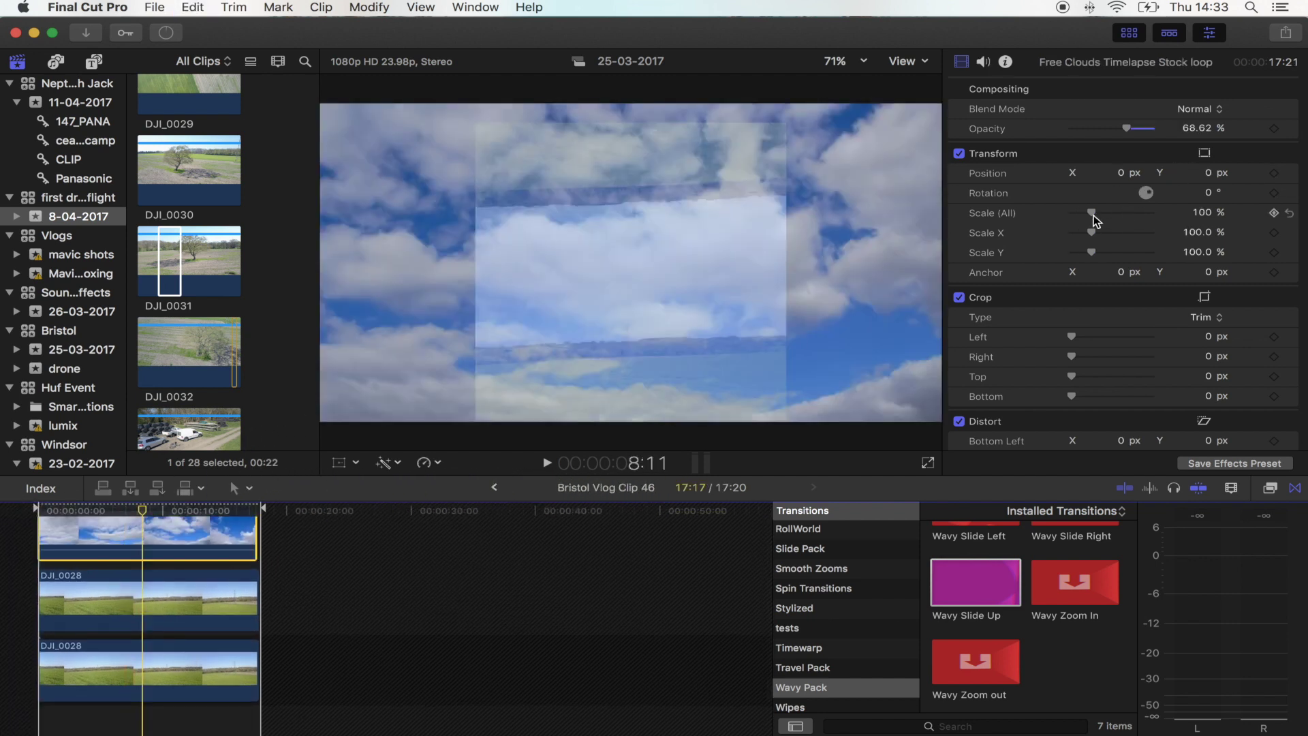
pyautogui.moveTo(1093, 213); pyautogui.dragTo(1083, 213)
# Step: Apply Luma Keyer to the clouds clip and soften its rolloff to 49.44%
pyautogui.press('super+5')
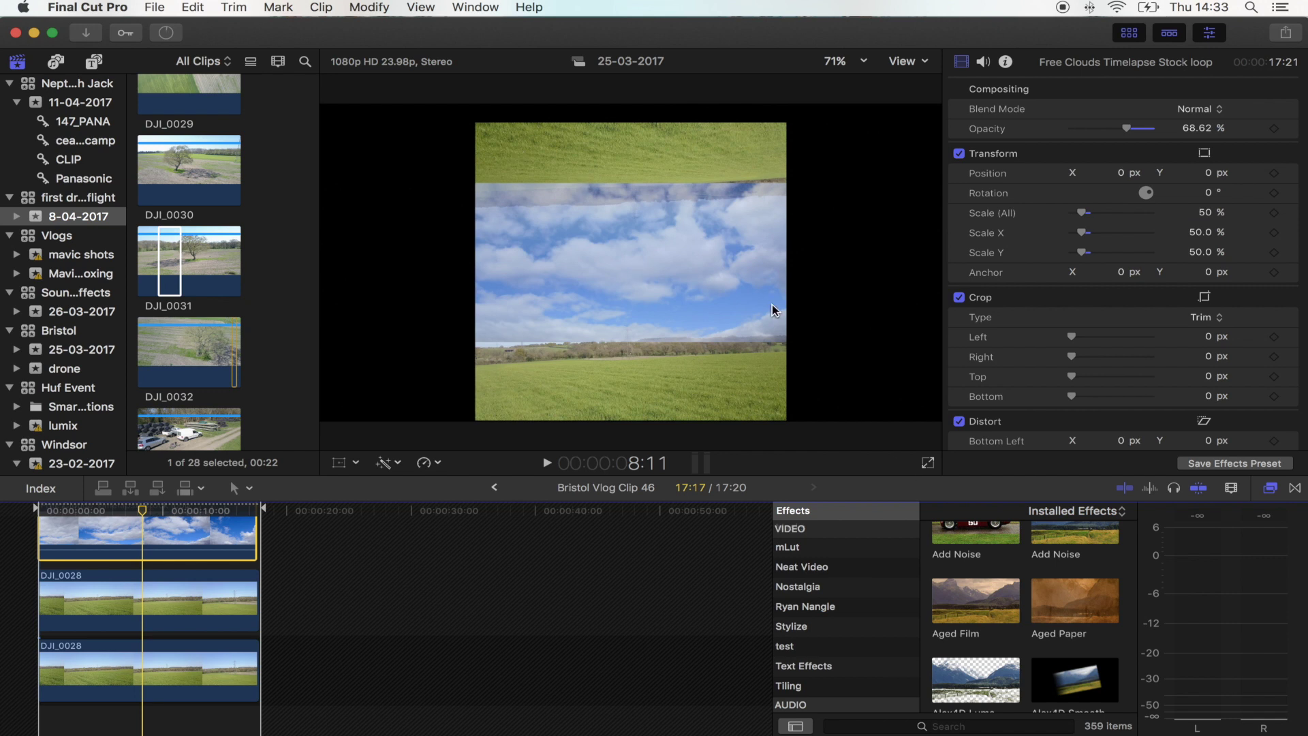
pyautogui.scroll(3, 1067, 642)
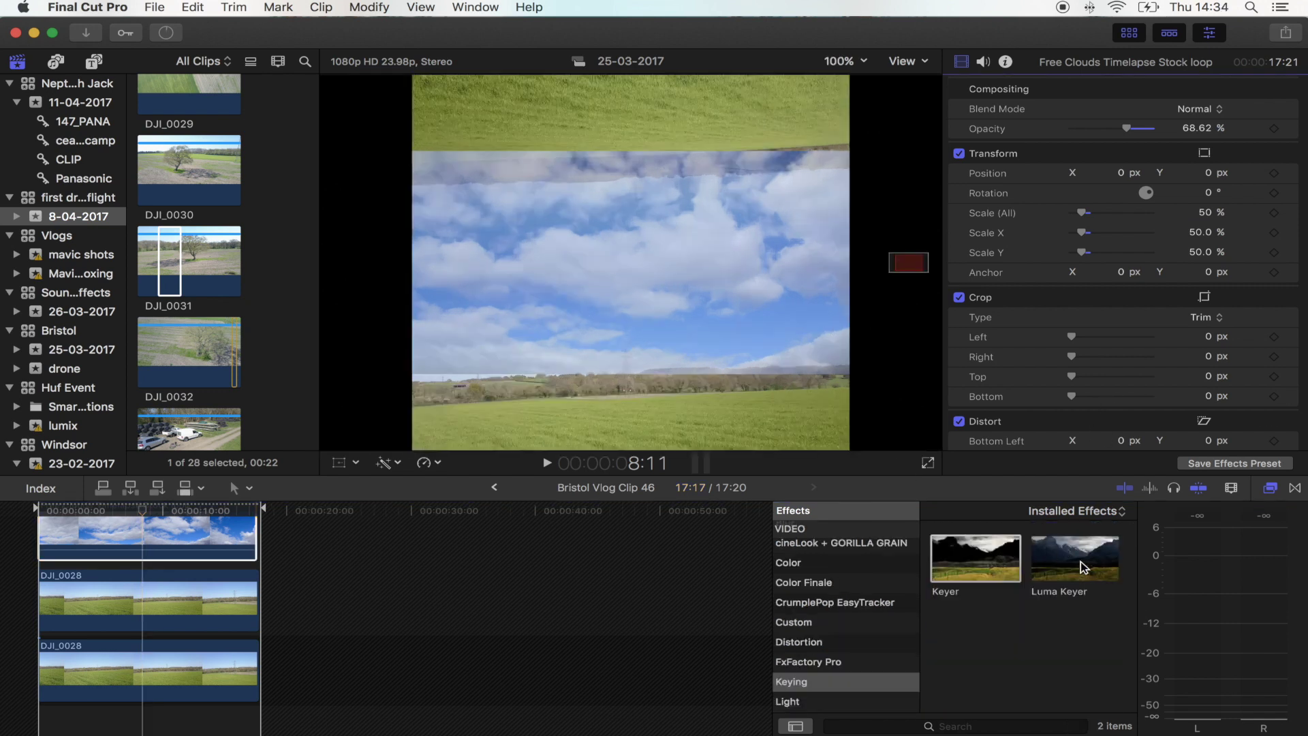
pyautogui.moveTo(1075, 558); pyautogui.dragTo(184, 538)
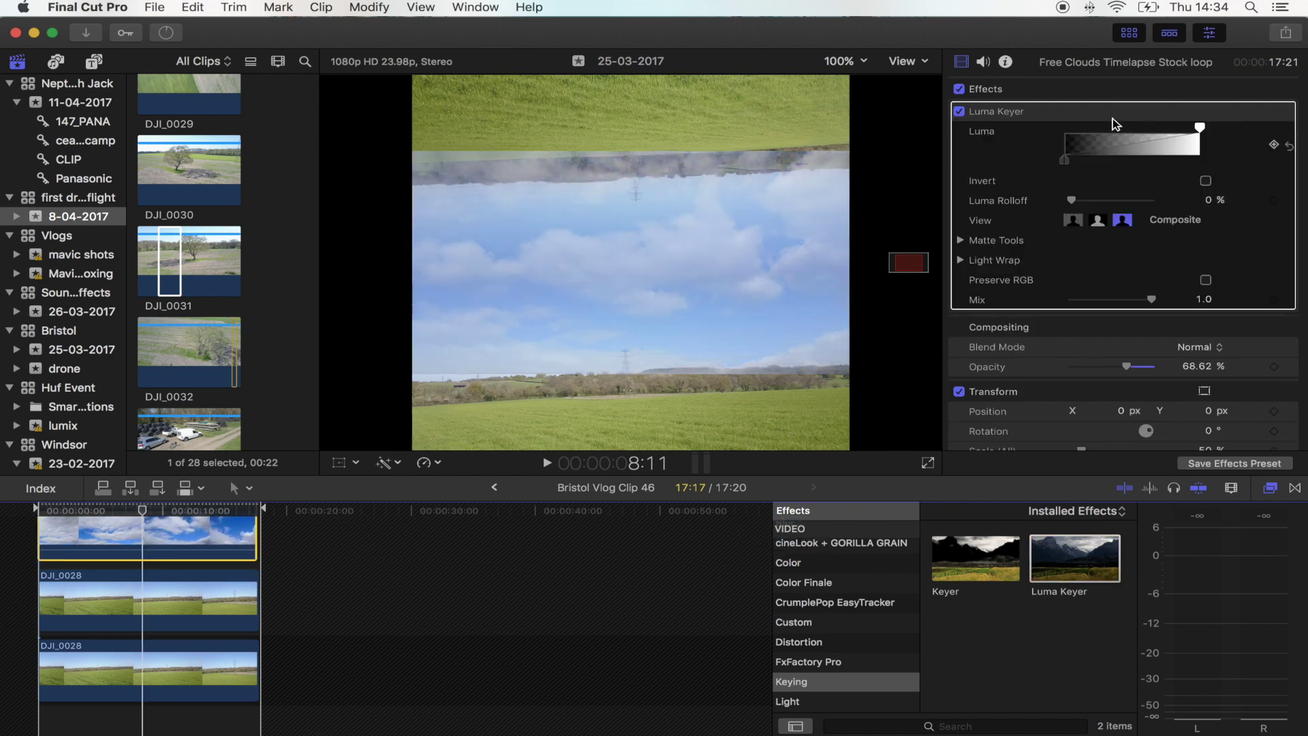
pyautogui.moveTo(1199, 128); pyautogui.dragTo(1149, 129)
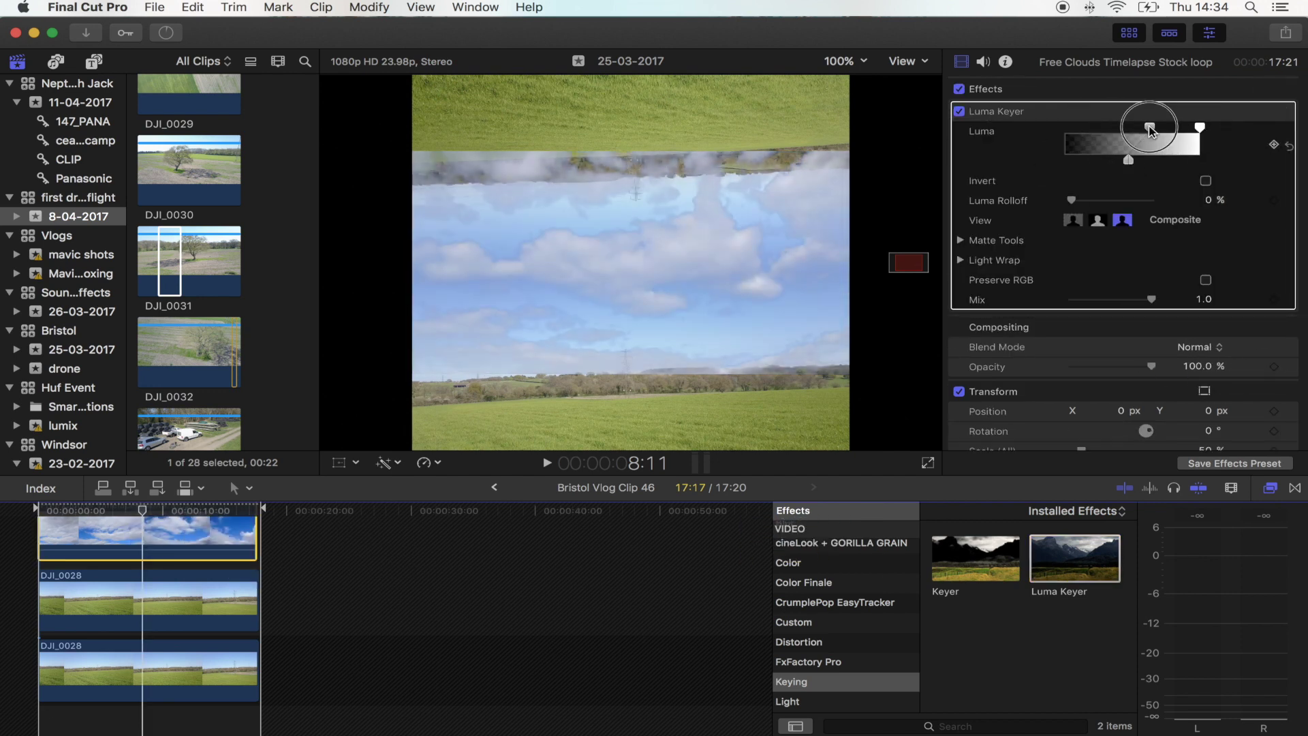
pyautogui.moveTo(1137, 205); pyautogui.dragTo(1110, 200)
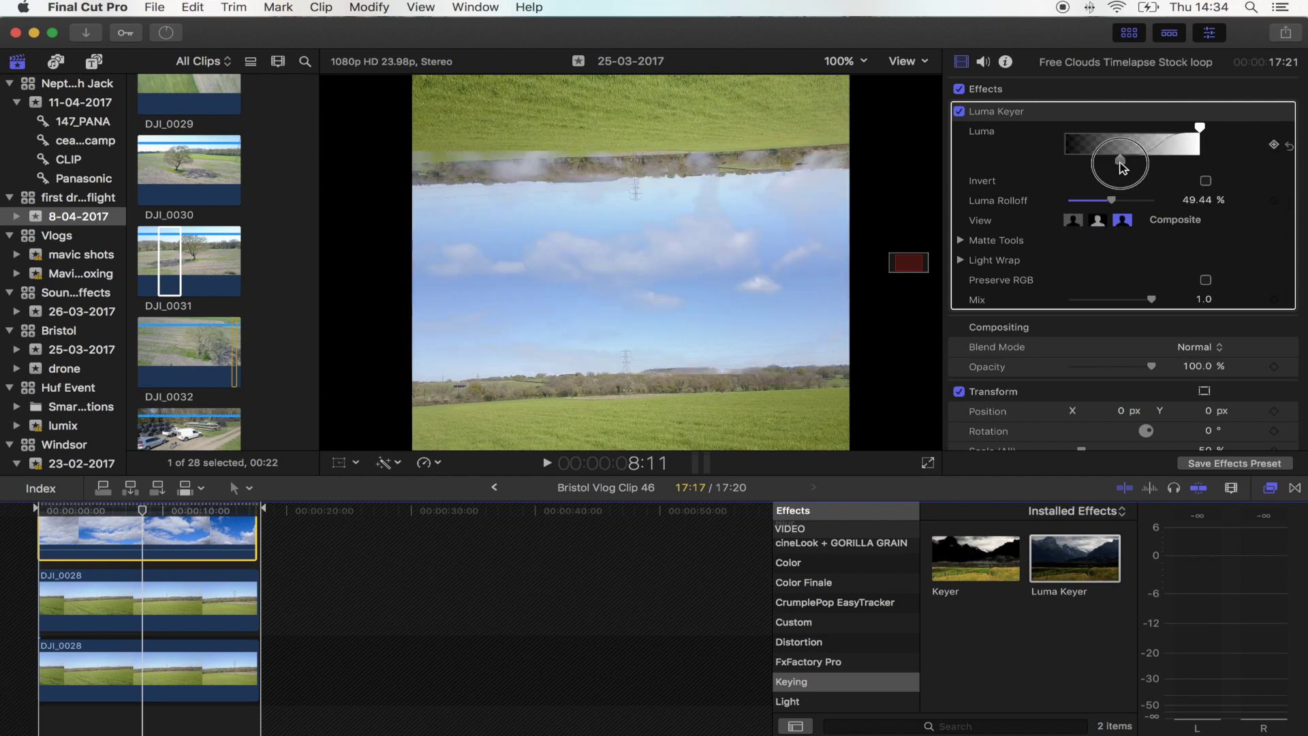
pyautogui.scroll(-3, 822, 613)
pyautogui.scroll(-2, 818, 679)
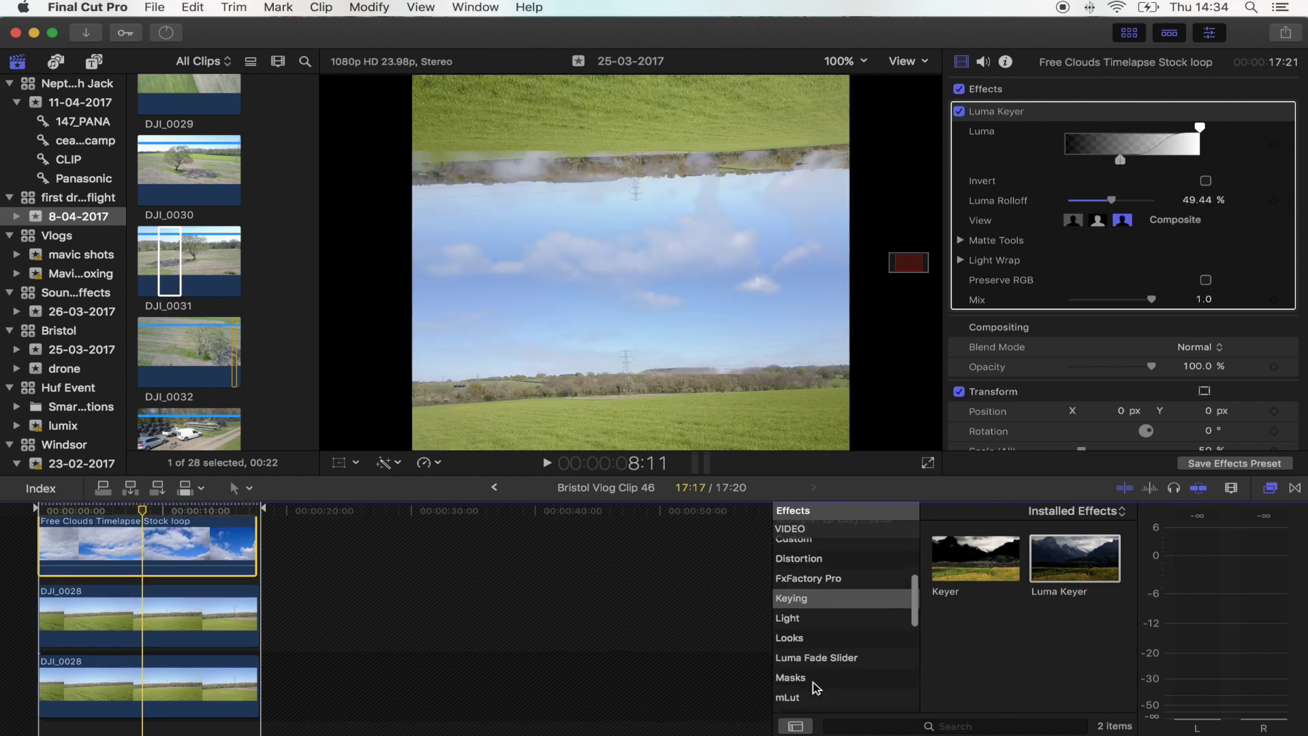
pyautogui.click(818, 678)
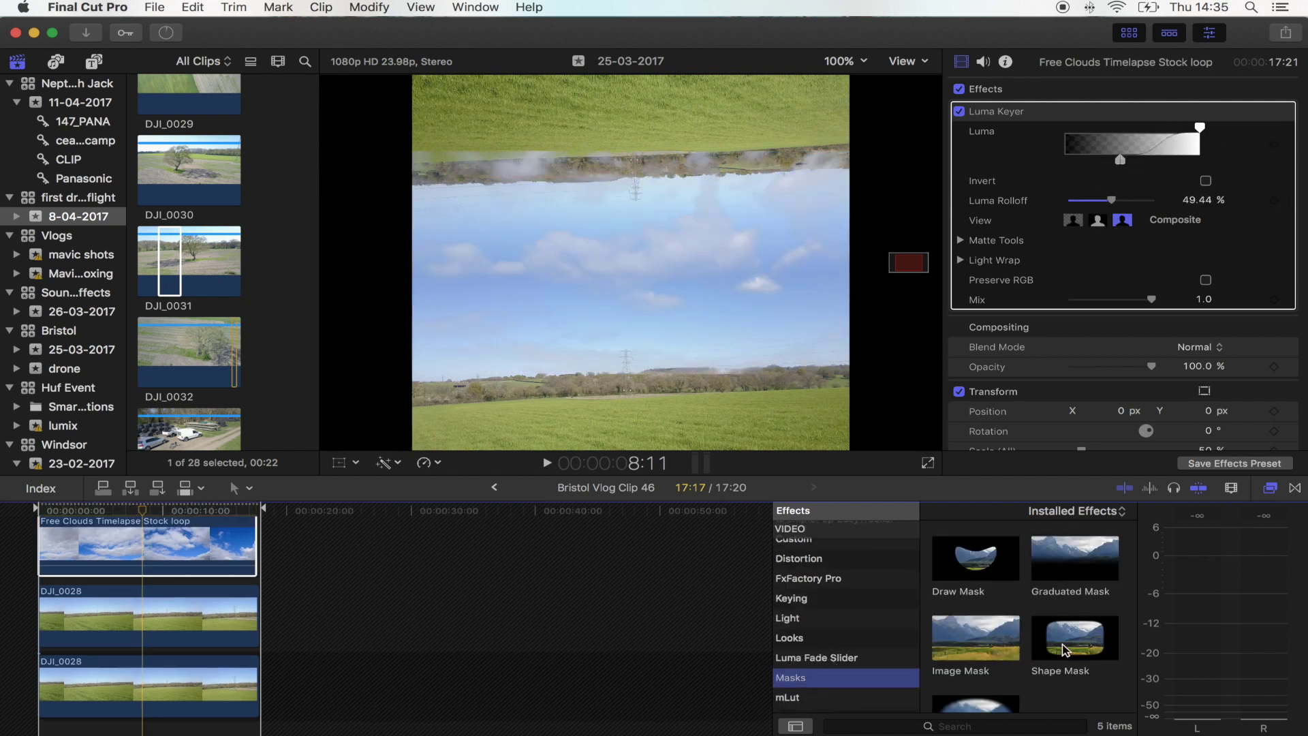
# Step: Add a wide, flattened Shape Mask feathered to 147.4 on the clouds clip, then return to Bristol Vlog
pyautogui.click(1040, 558)
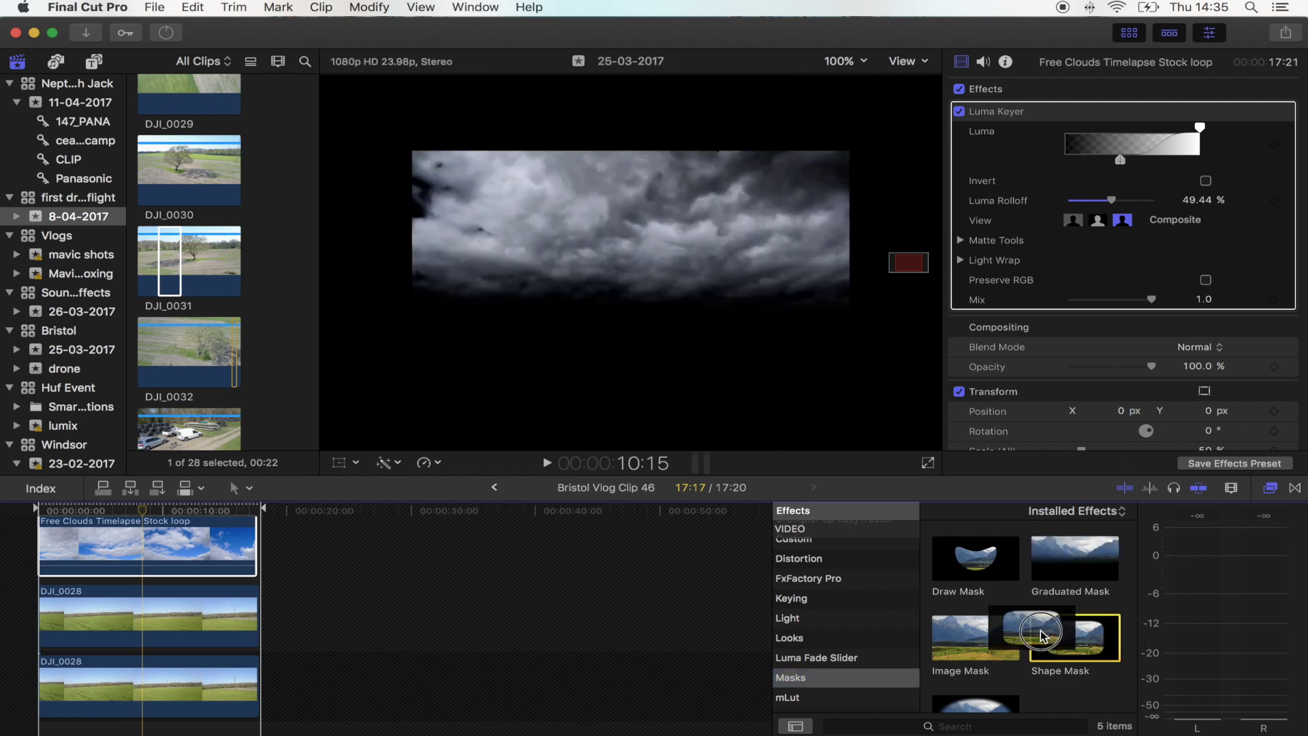
pyautogui.moveTo(1075, 637); pyautogui.dragTo(99, 545)
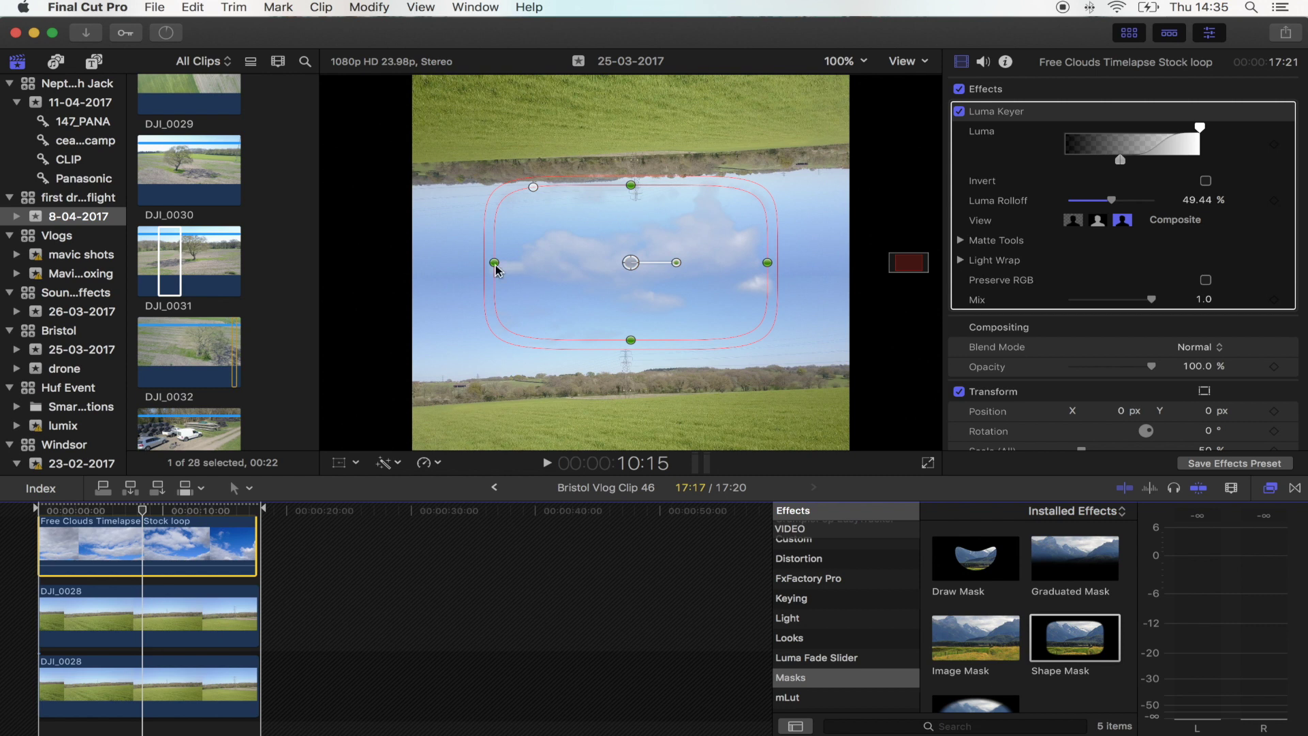
pyautogui.moveTo(465, 271); pyautogui.dragTo(413, 263)
pyautogui.moveTo(631, 186)
pyautogui.mouseDown()
pyautogui.moveTo(627, 198)
pyautogui.moveTo(643, 199)
pyautogui.moveTo(641, 184)
pyautogui.mouseUp()
pyautogui.moveTo(631, 261); pyautogui.dragTo(629, 273)
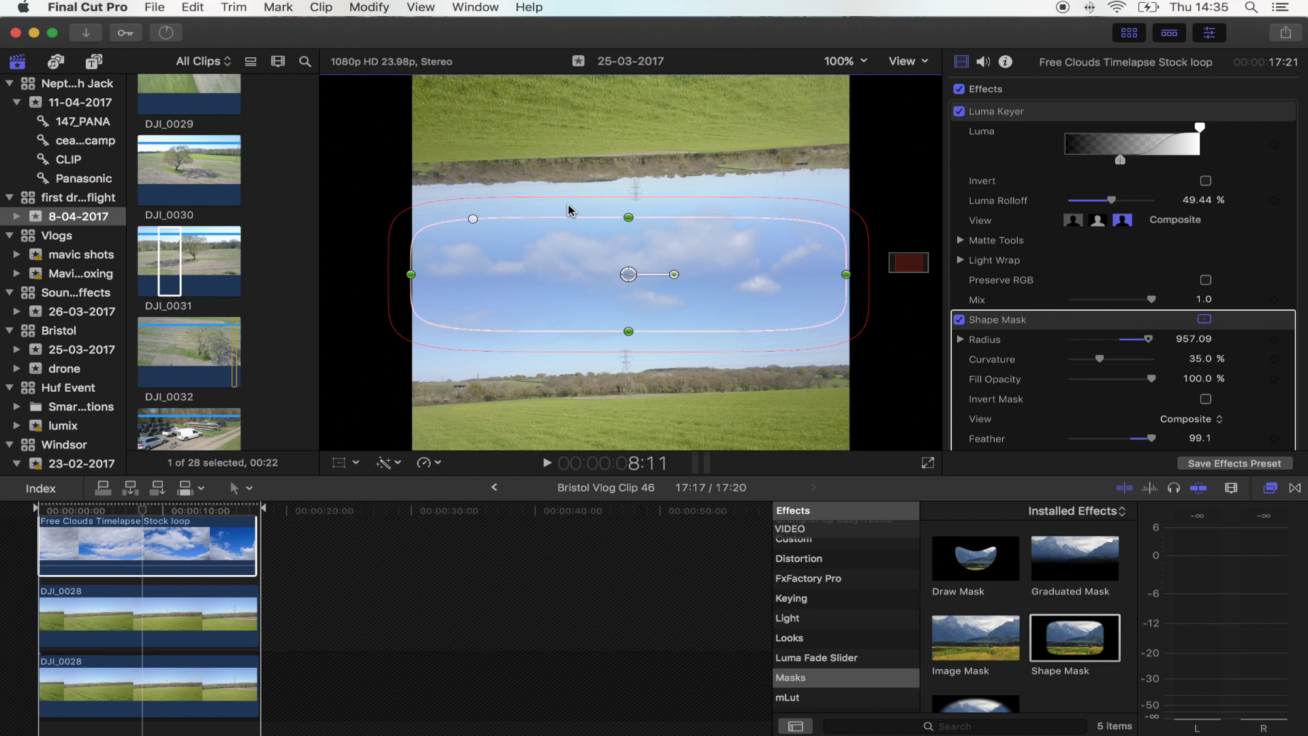
pyautogui.moveTo(564, 199); pyautogui.dragTo(564, 189)
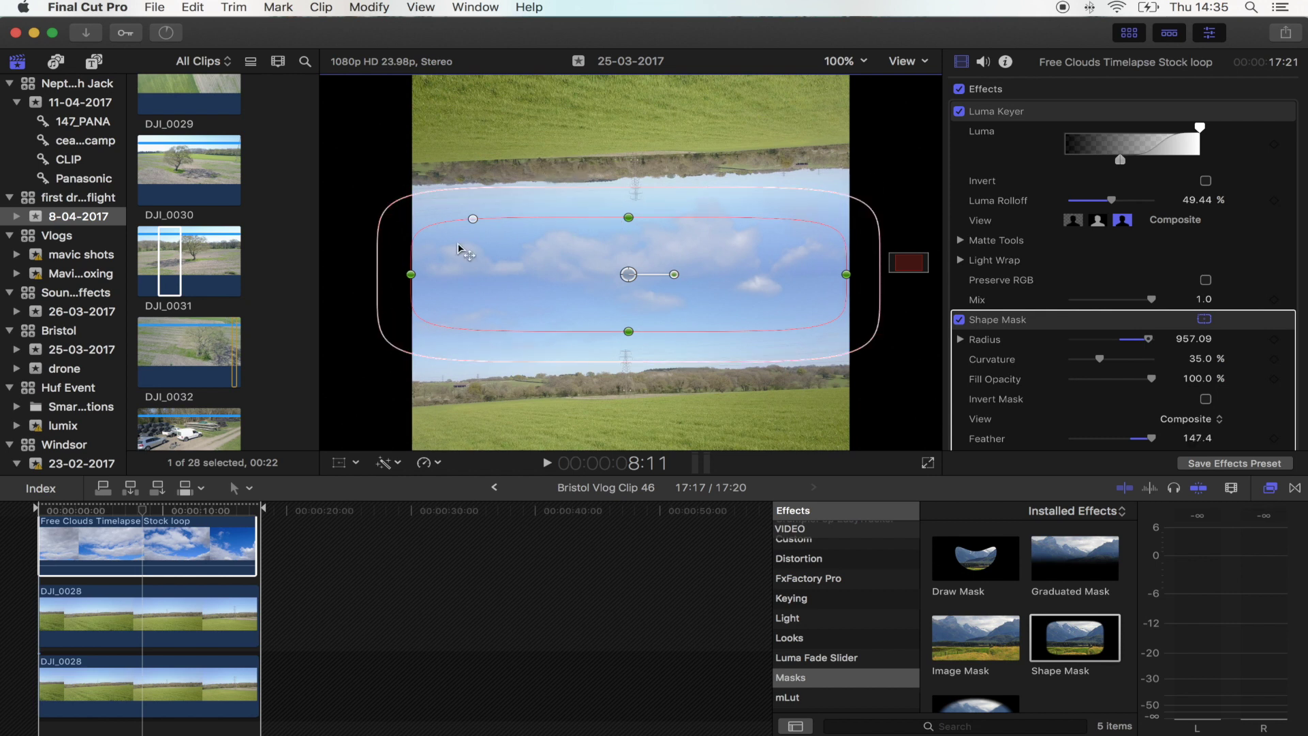
pyautogui.press('super+bracketleft')
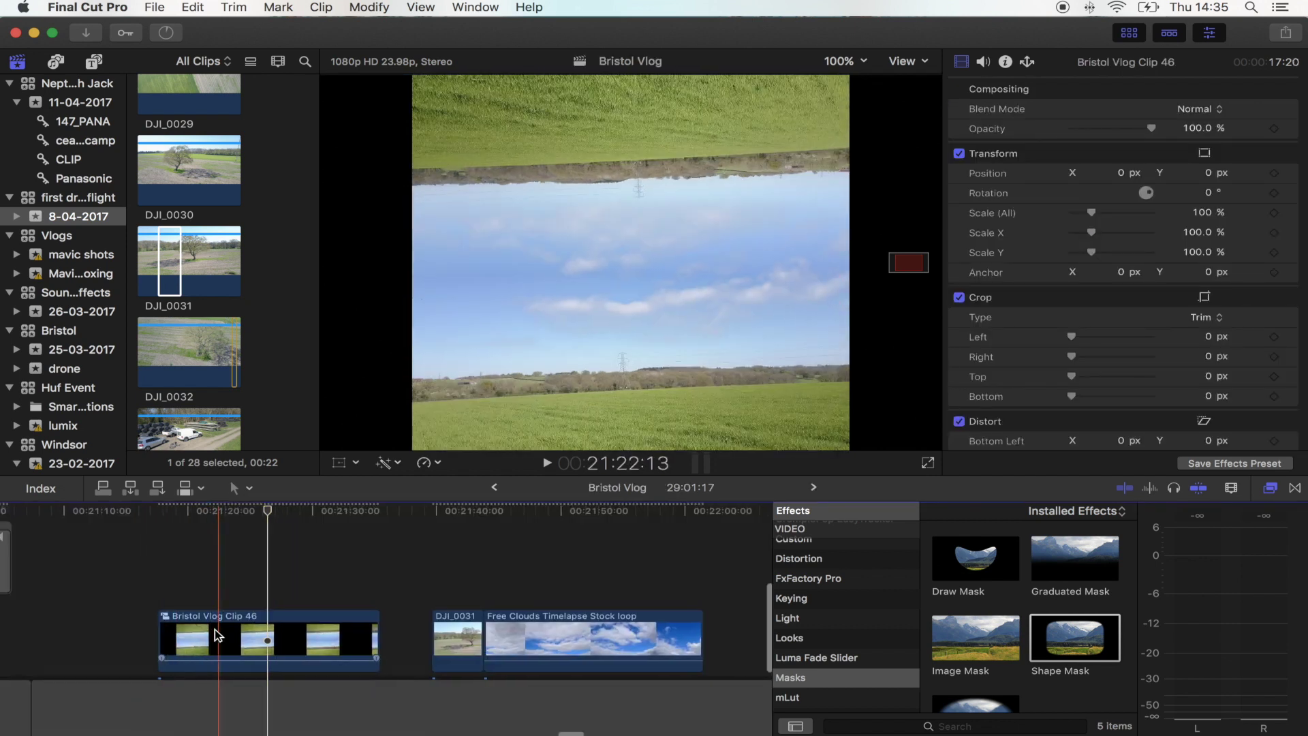
# Step: At the start of Clip 46, fit the viewer and scale the clip to 203%
pyautogui.hscroll(-3, 259, 600)
pyautogui.moveTo(295, 511); pyautogui.dragTo(247, 513)
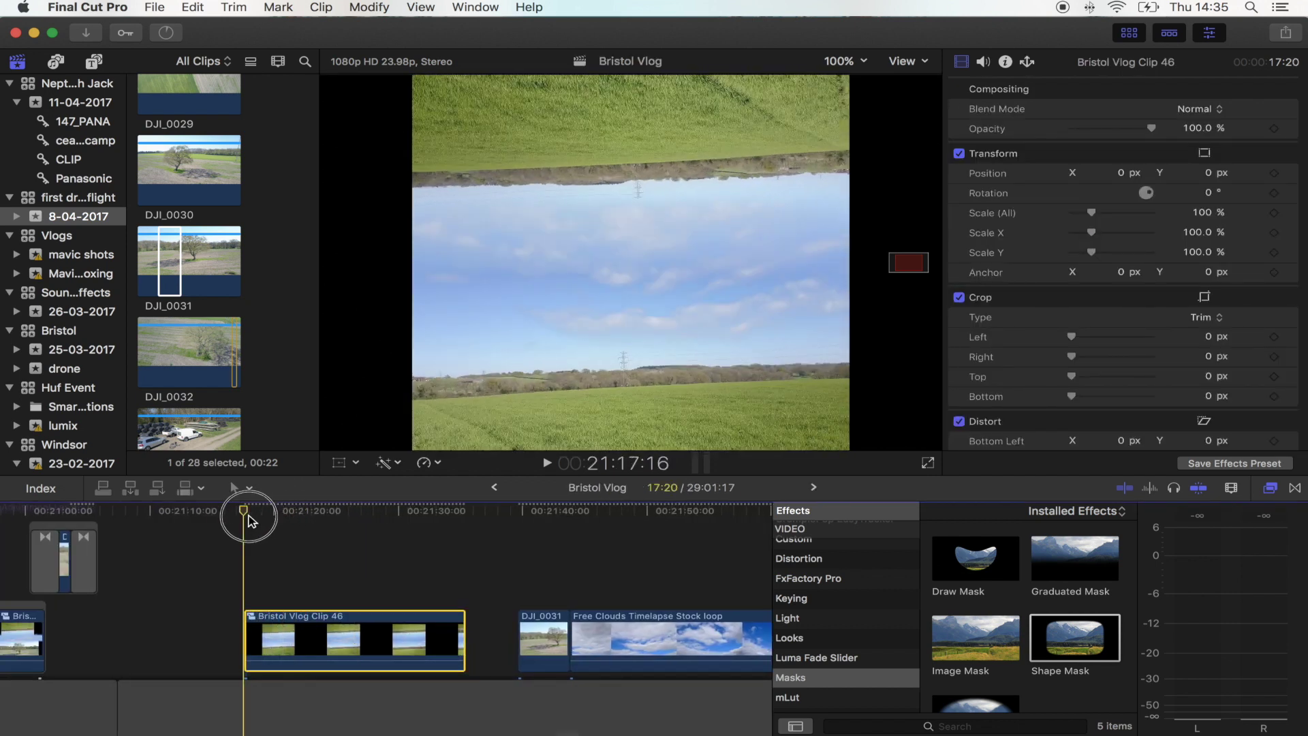
pyautogui.click(843, 61)
pyautogui.click(842, 77)
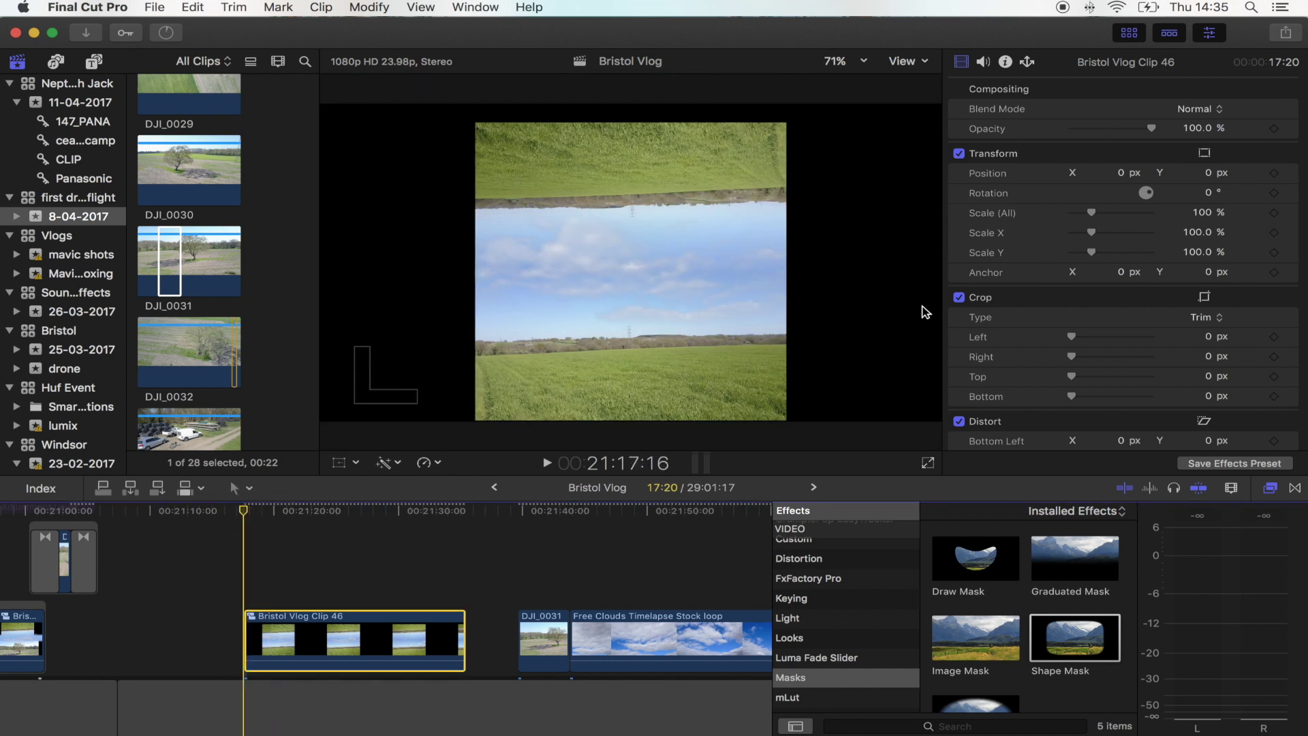
pyautogui.moveTo(1092, 216); pyautogui.dragTo(1114, 216)
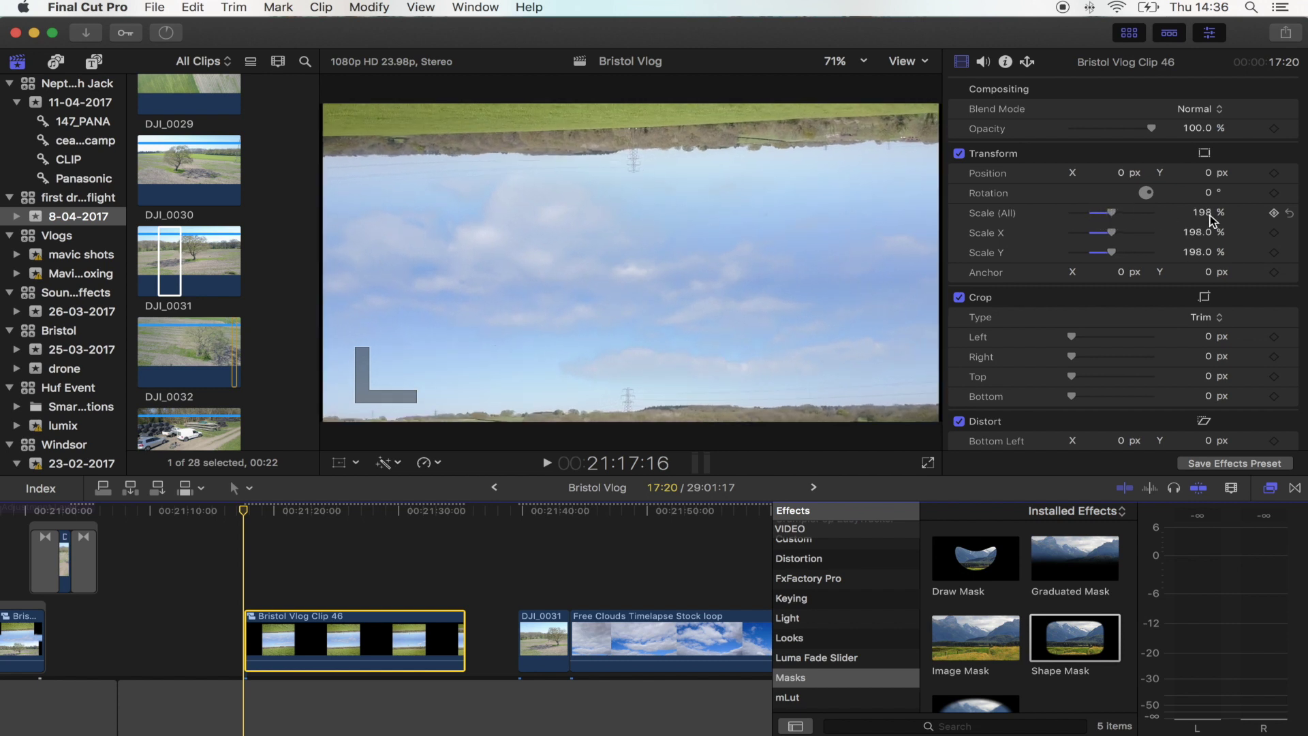
pyautogui.moveTo(1210, 220); pyautogui.dragTo(1211, 215)
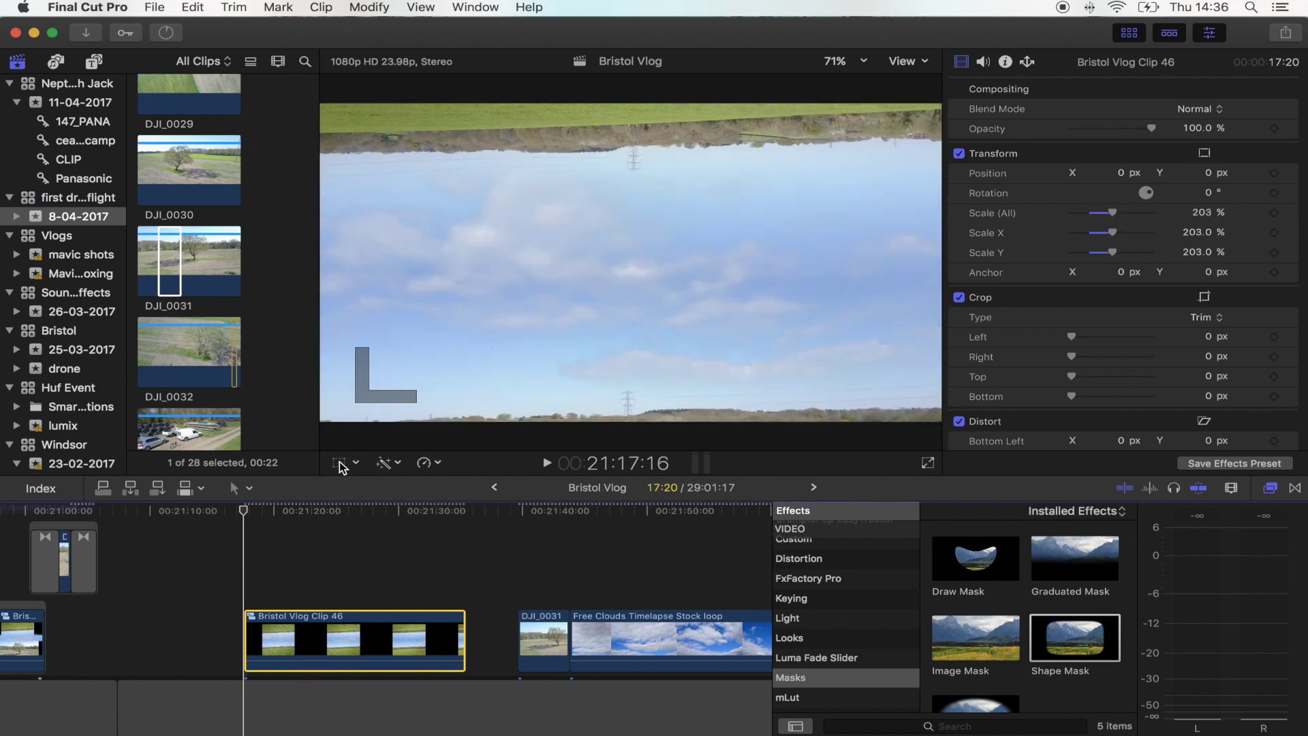
# Step: Move the clip up to show the upright field and set a starting transform keyframe
pyautogui.click(338, 463)
pyautogui.moveTo(632, 267); pyautogui.dragTo(634, 146)
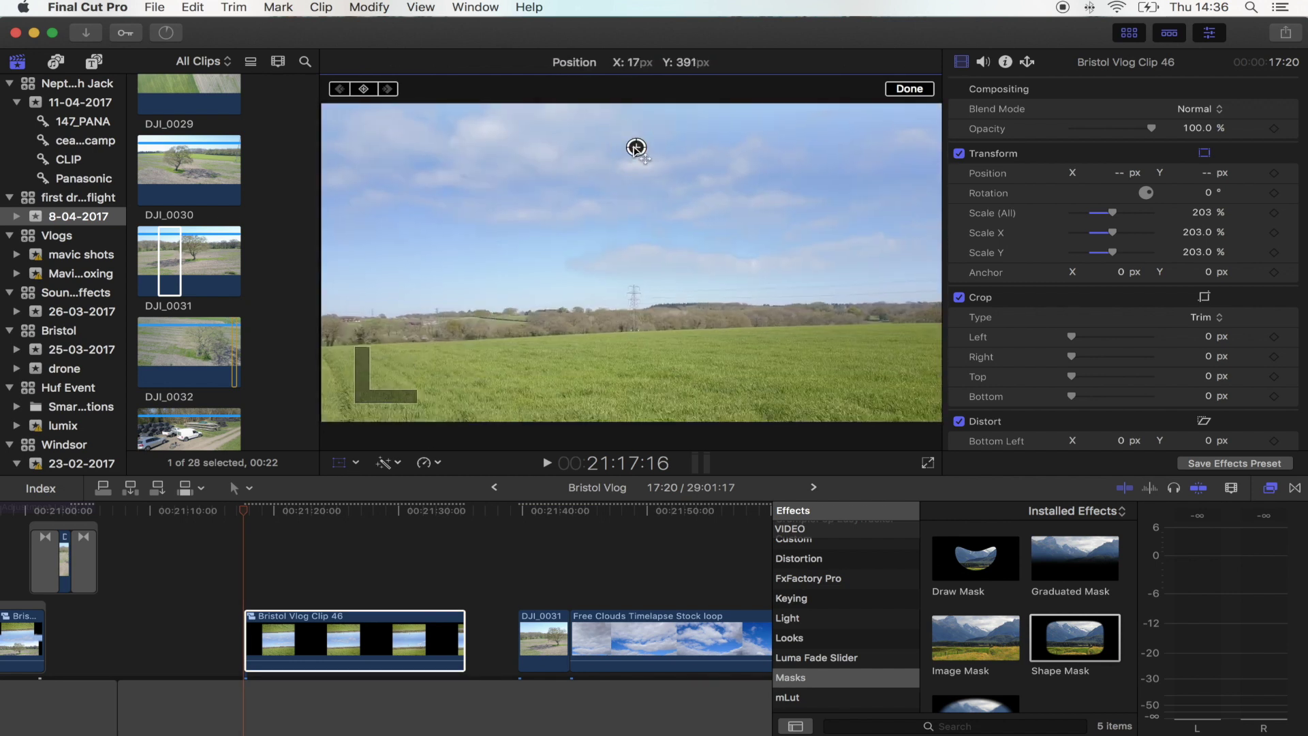
pyautogui.moveTo(631, 239); pyautogui.dragTo(629, 201)
pyautogui.click(365, 89)
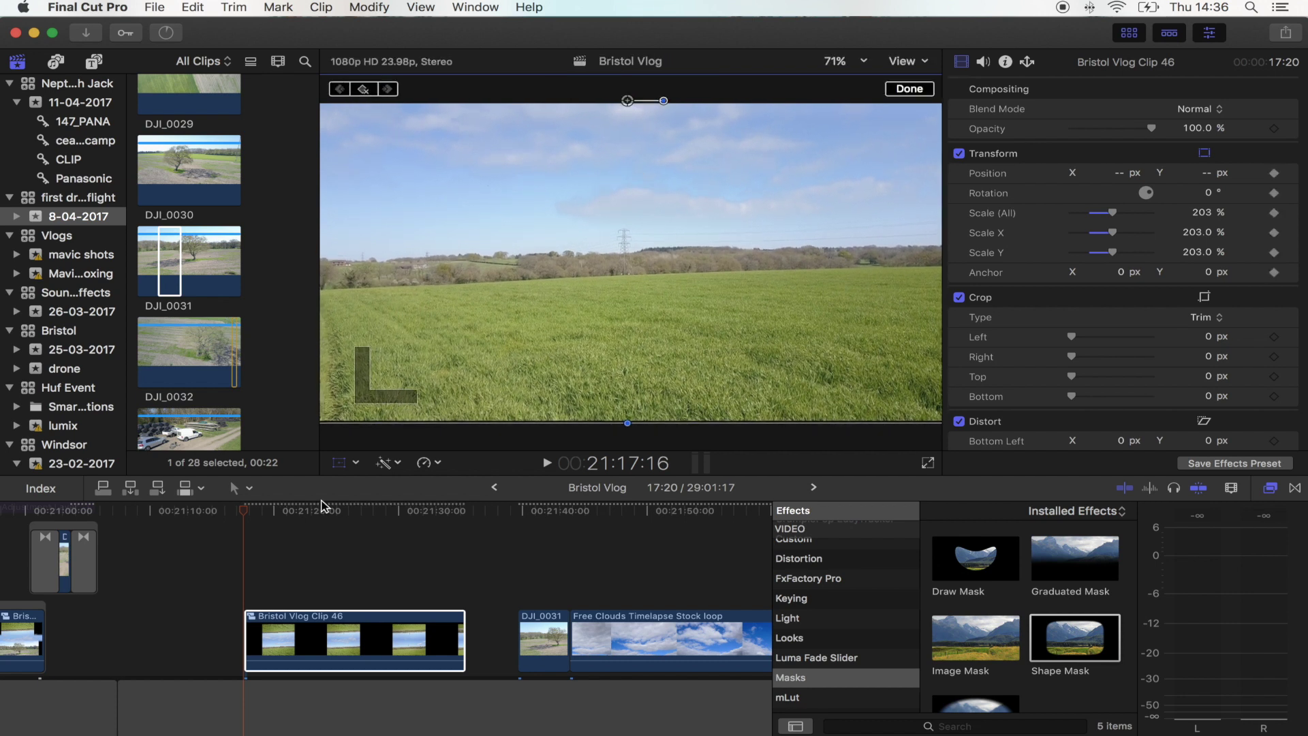
# Step: Later in the clip, drag the image down to reveal the mirrored sky, adding a second keyframe
pyautogui.click(266, 512)
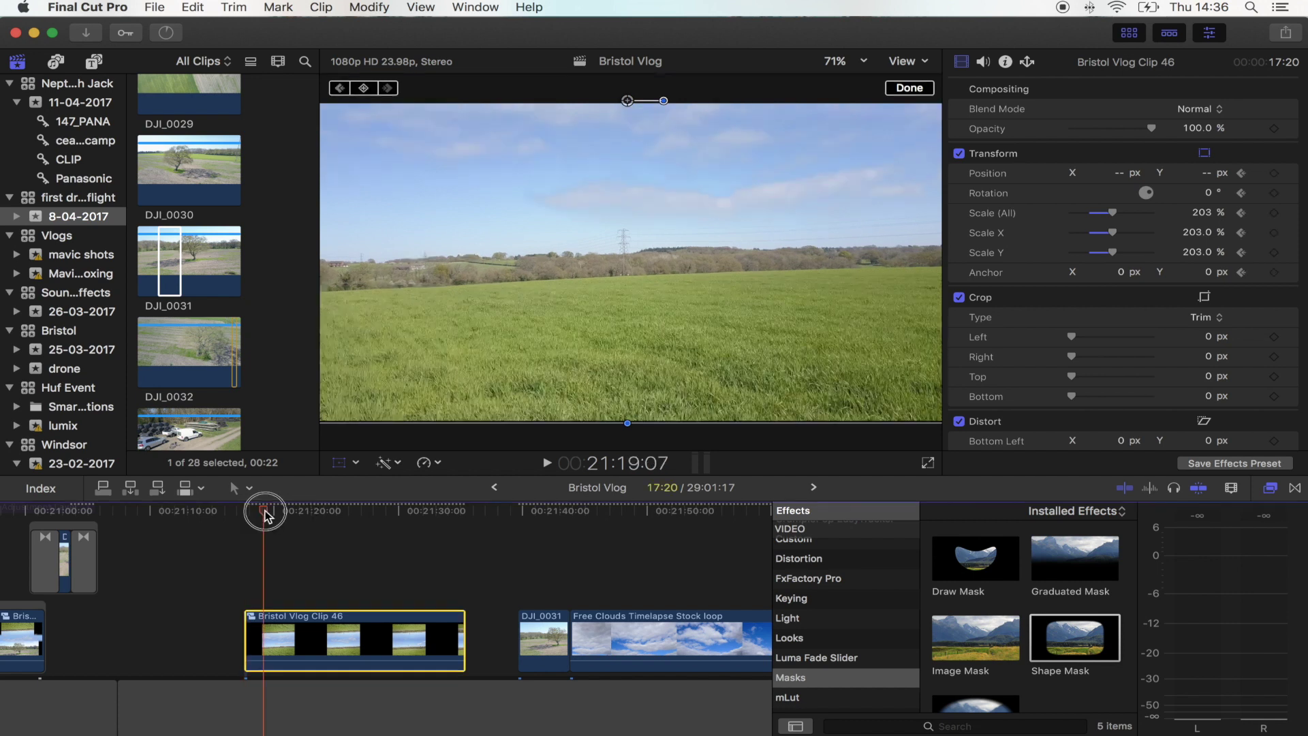
pyautogui.moveTo(266, 514); pyautogui.dragTo(267, 512)
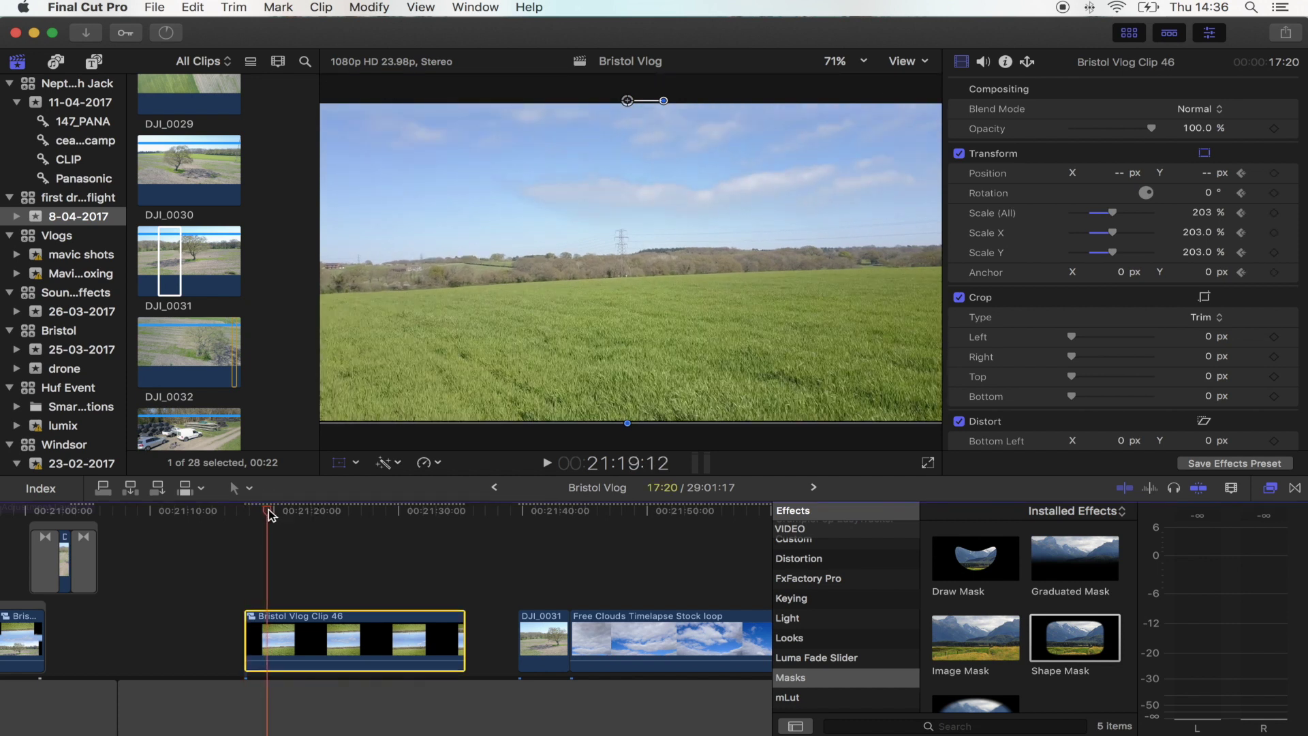
pyautogui.click(341, 464)
pyautogui.click(340, 465)
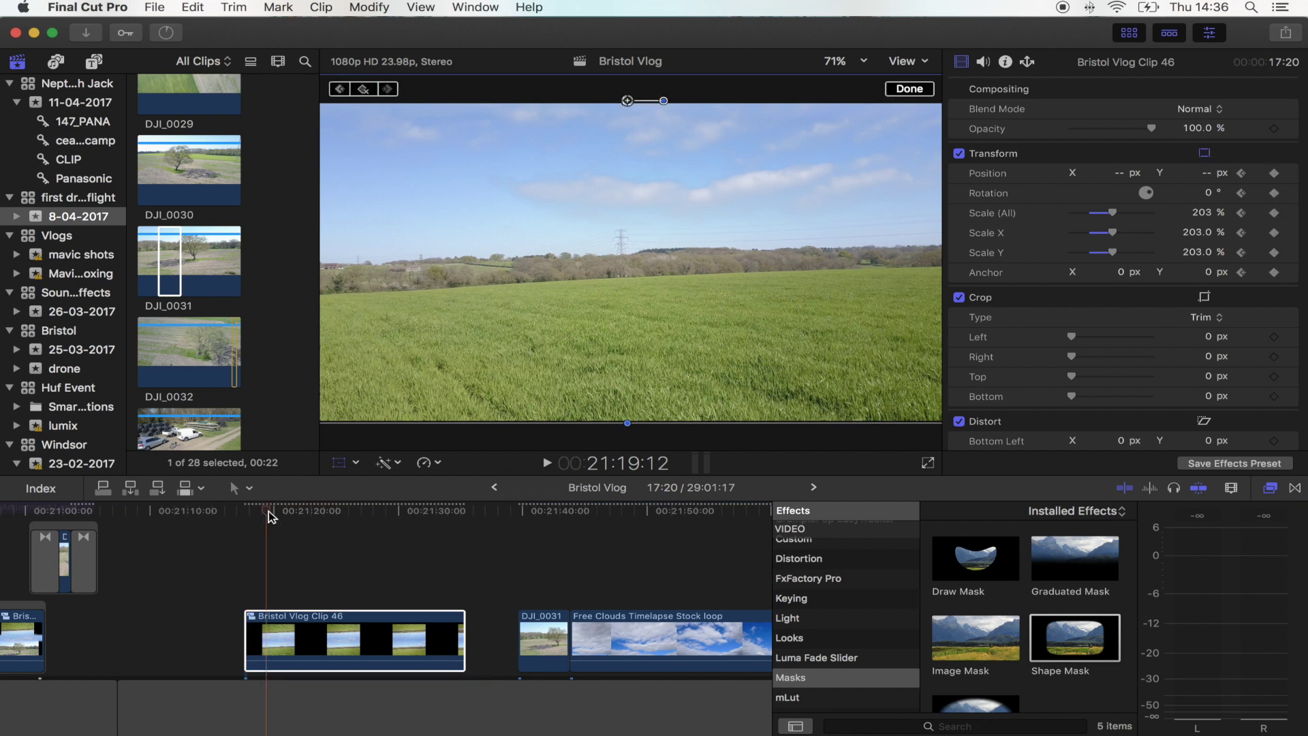
pyautogui.moveTo(271, 516); pyautogui.dragTo(319, 524)
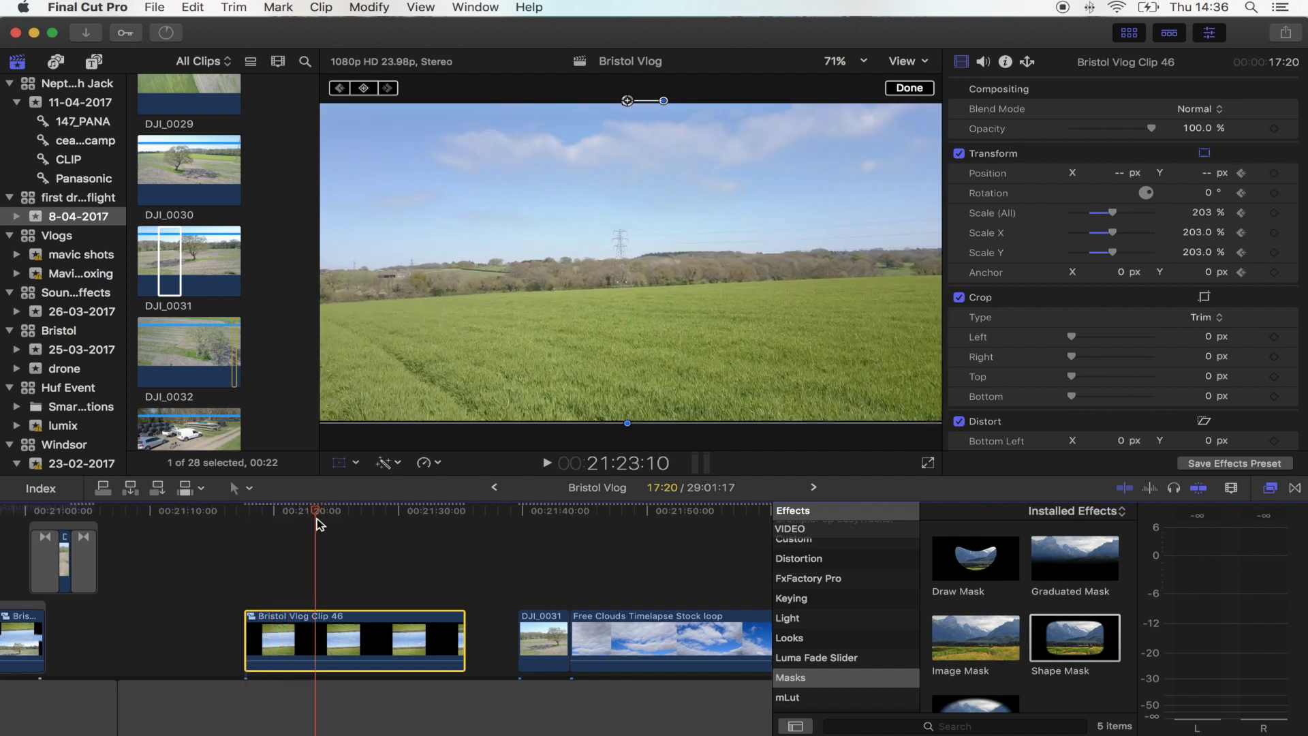
pyautogui.moveTo(628, 102); pyautogui.dragTo(625, 371)
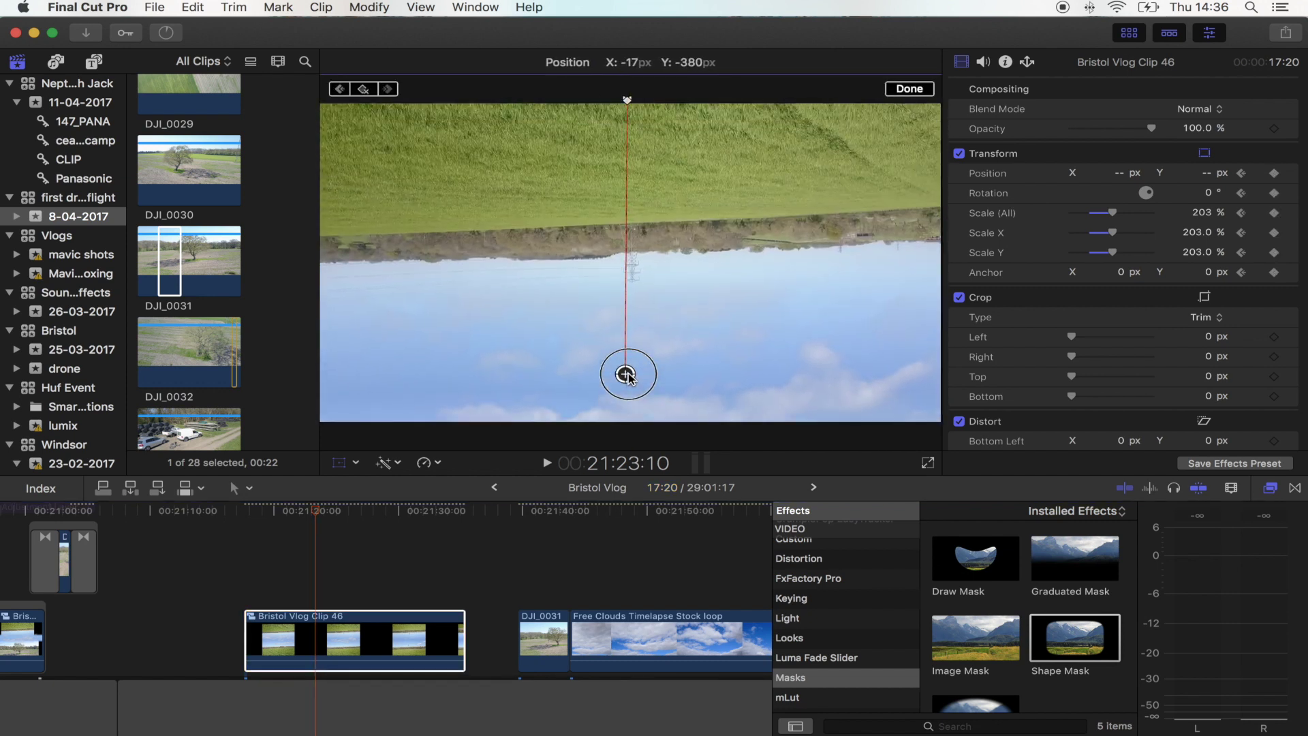
pyautogui.moveTo(709, 170)
pyautogui.mouseDown()
pyautogui.moveTo(712, 218)
pyautogui.moveTo(713, 178)
pyautogui.mouseUp()
# Step: Play back the animated move from the upright field into the mirrored sky
pyautogui.moveTo(307, 506); pyautogui.dragTo(261, 526)
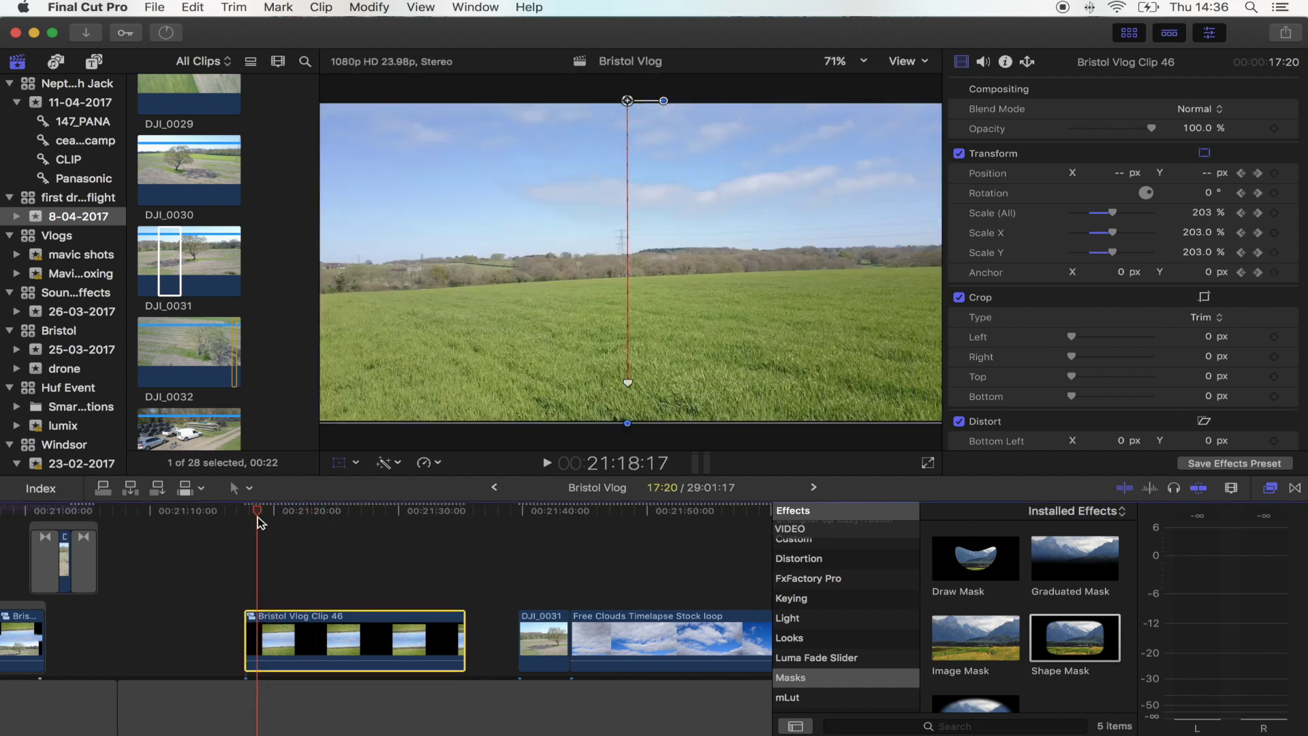
pyautogui.press('space')
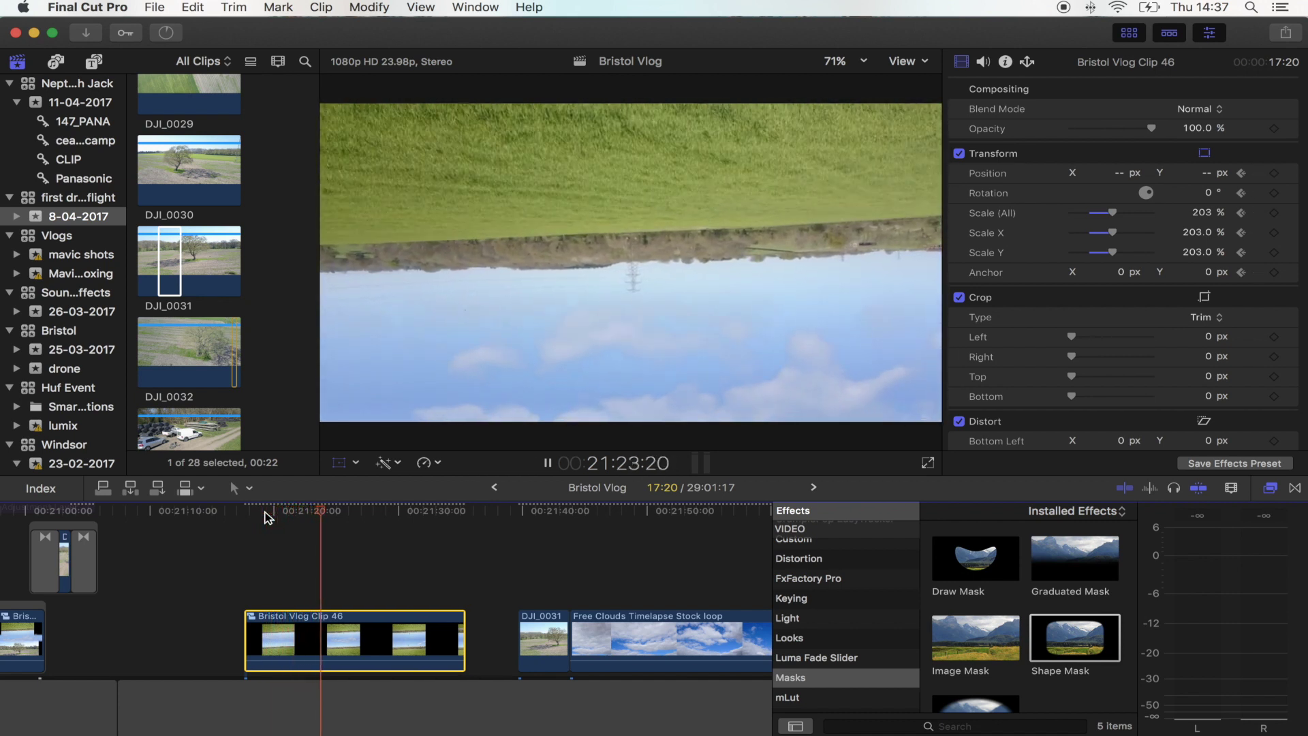
pyautogui.press('space')
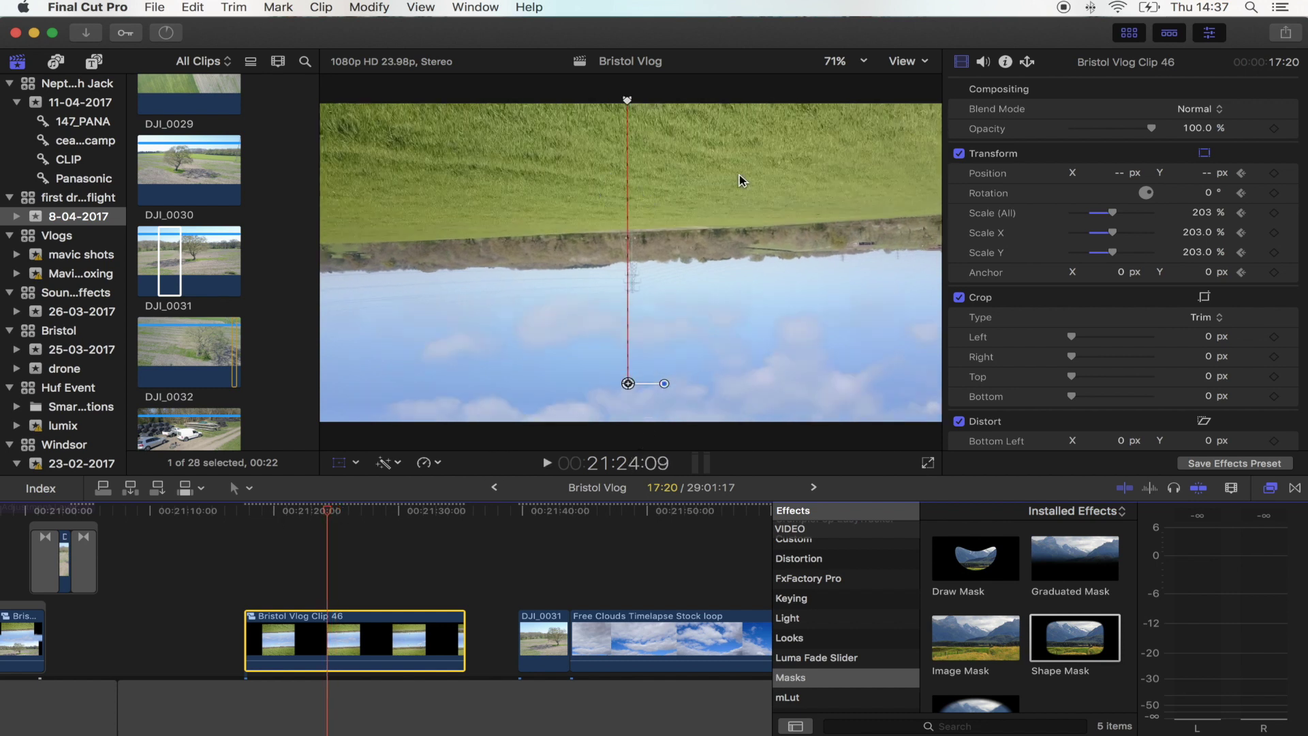
# Step: Move DJ_0031 into Clip 46 below the clouds, scale it to 50%, and shift it down
pyautogui.click(549, 518)
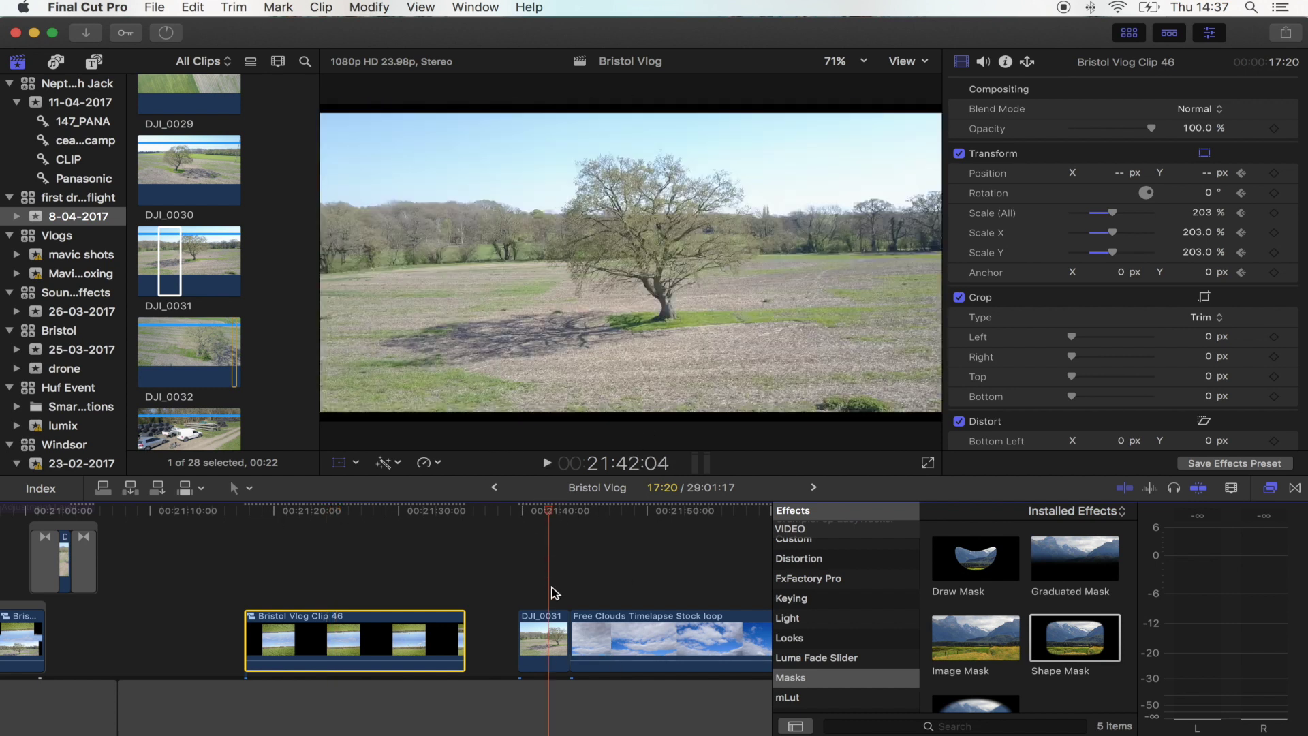
pyautogui.click(541, 632)
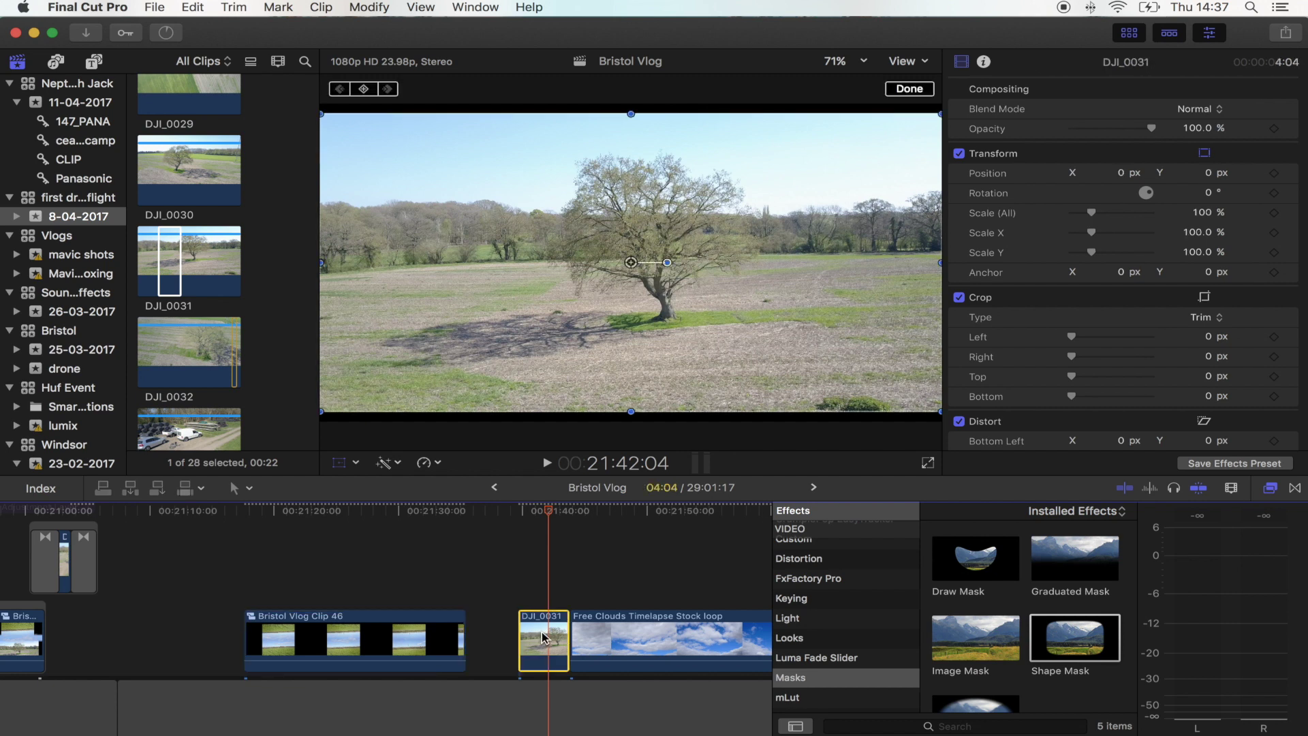
pyautogui.doubleClick(388, 622)
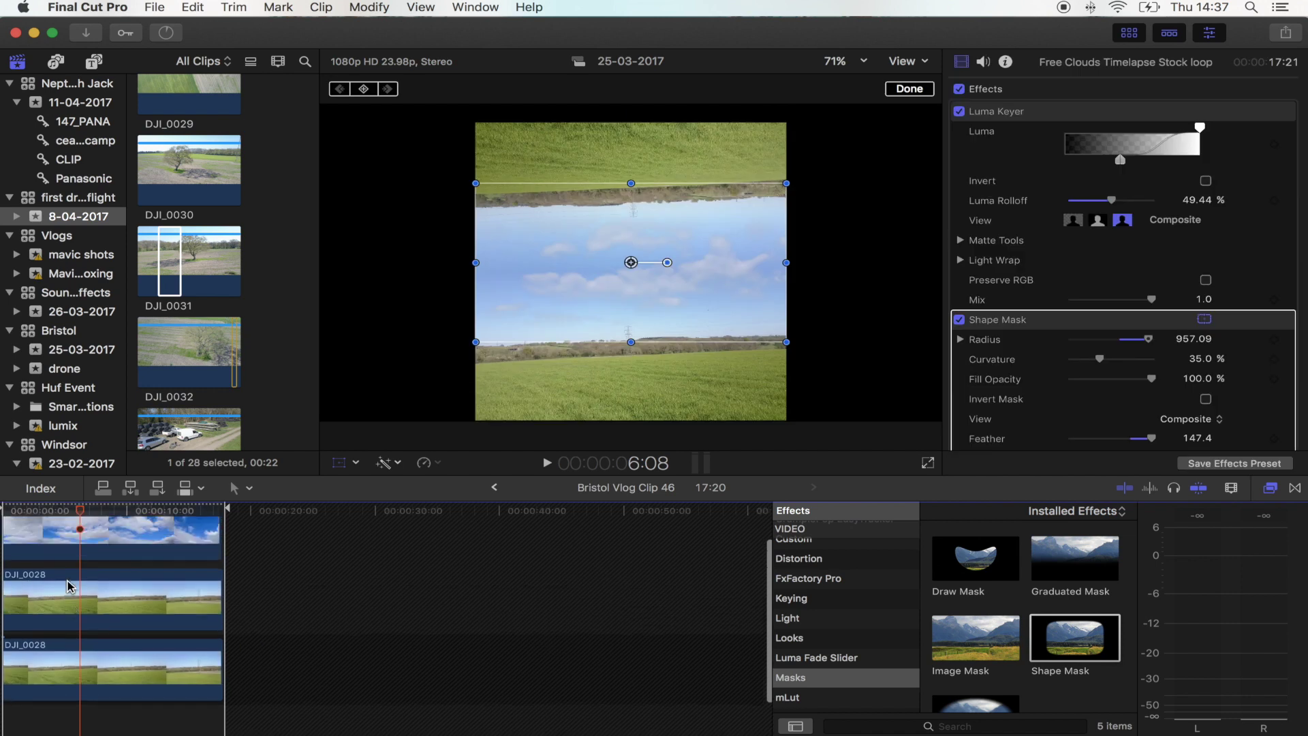
pyautogui.click(77, 509)
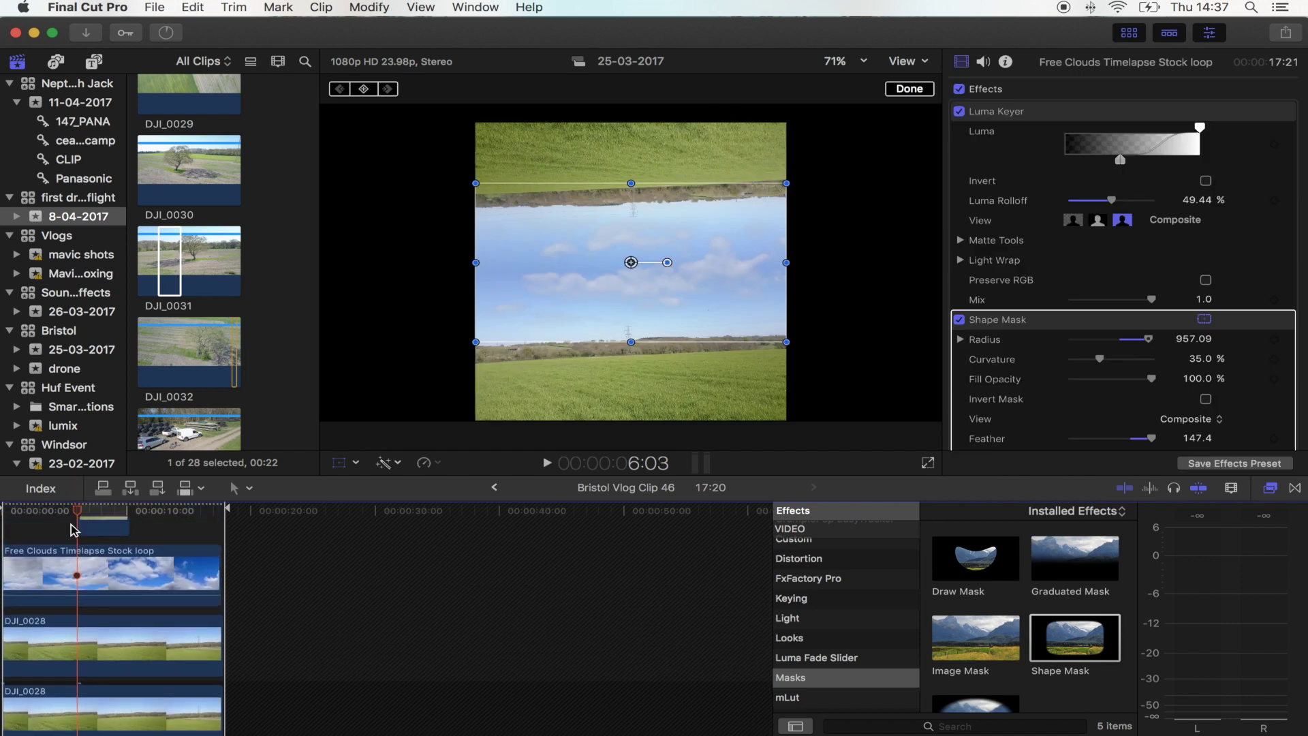
pyautogui.moveTo(94, 526); pyautogui.dragTo(102, 599)
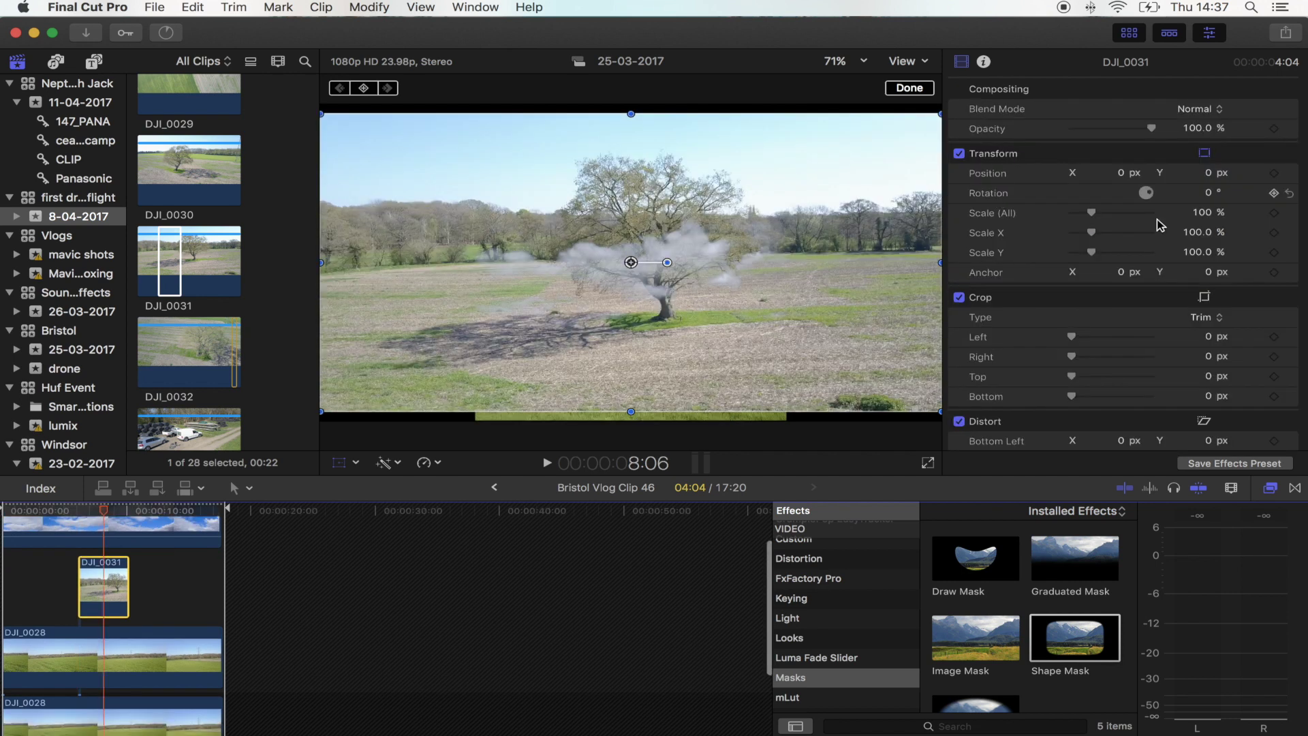
pyautogui.click(1211, 213)
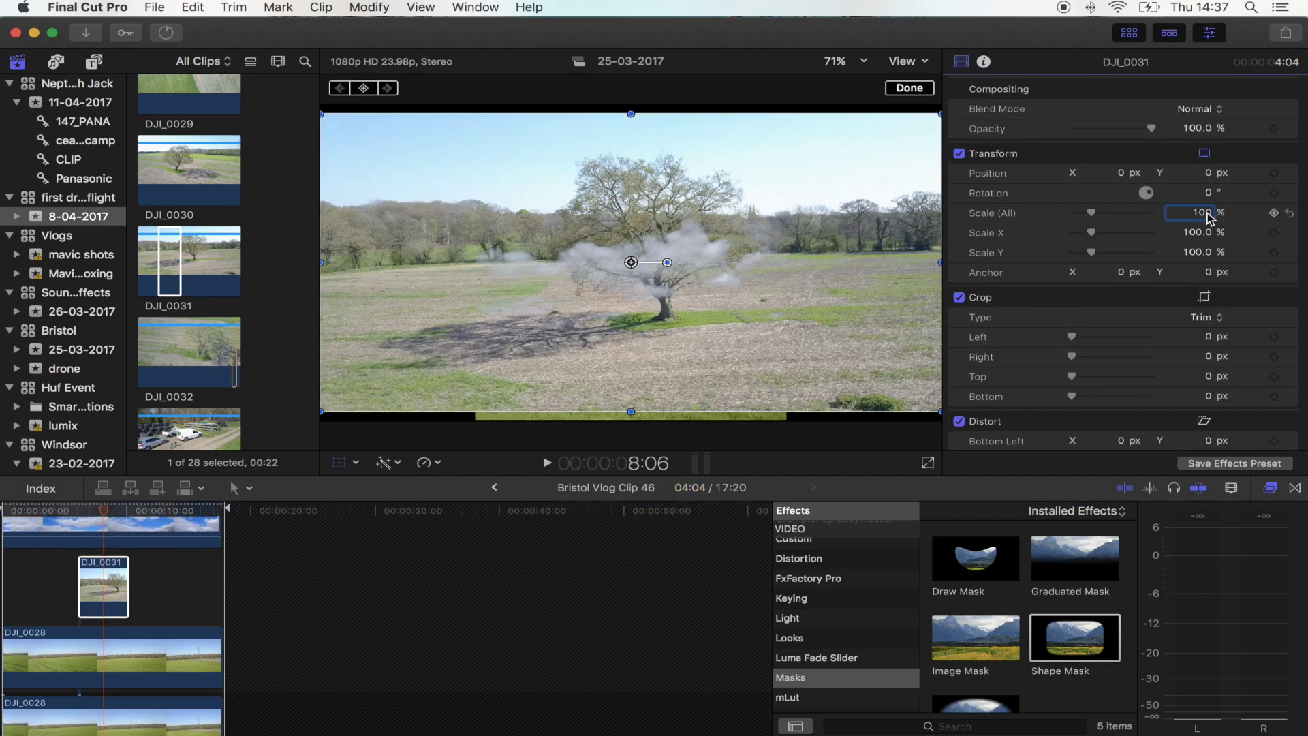
pyautogui.press('Return')
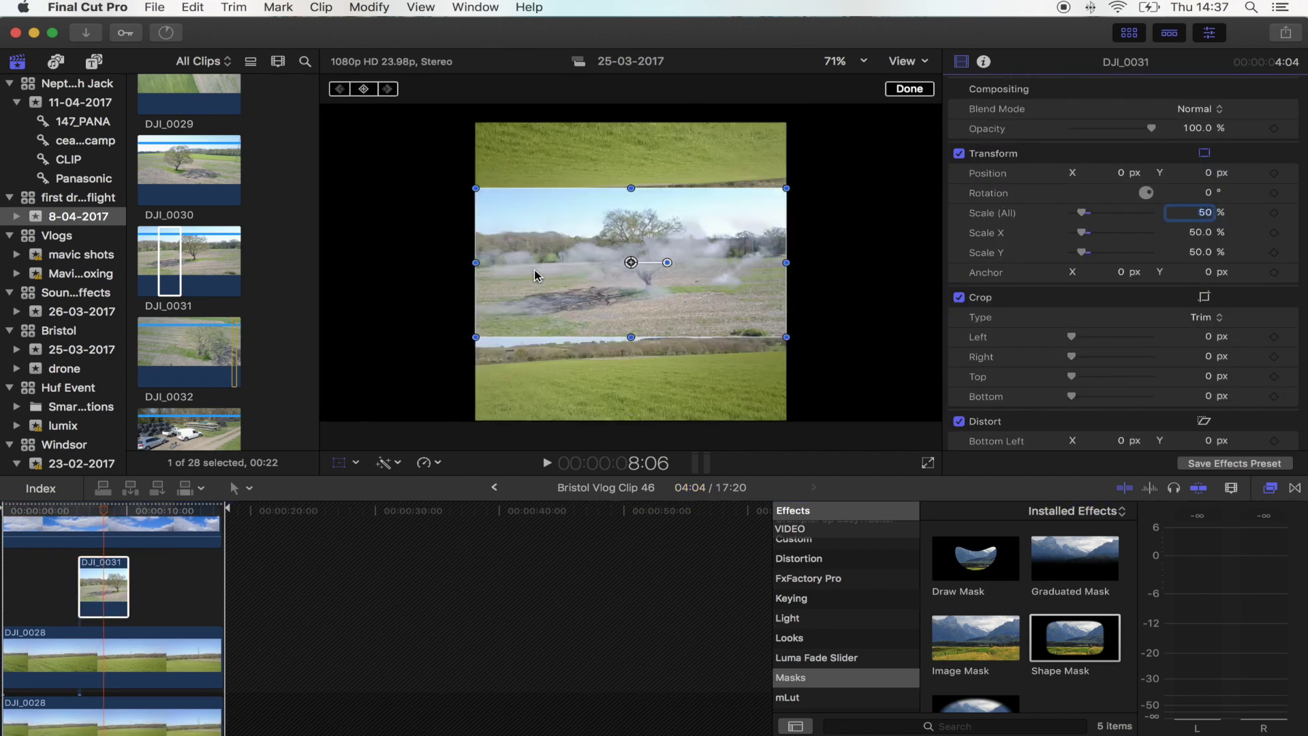
pyautogui.moveTo(631, 263); pyautogui.dragTo(627, 383)
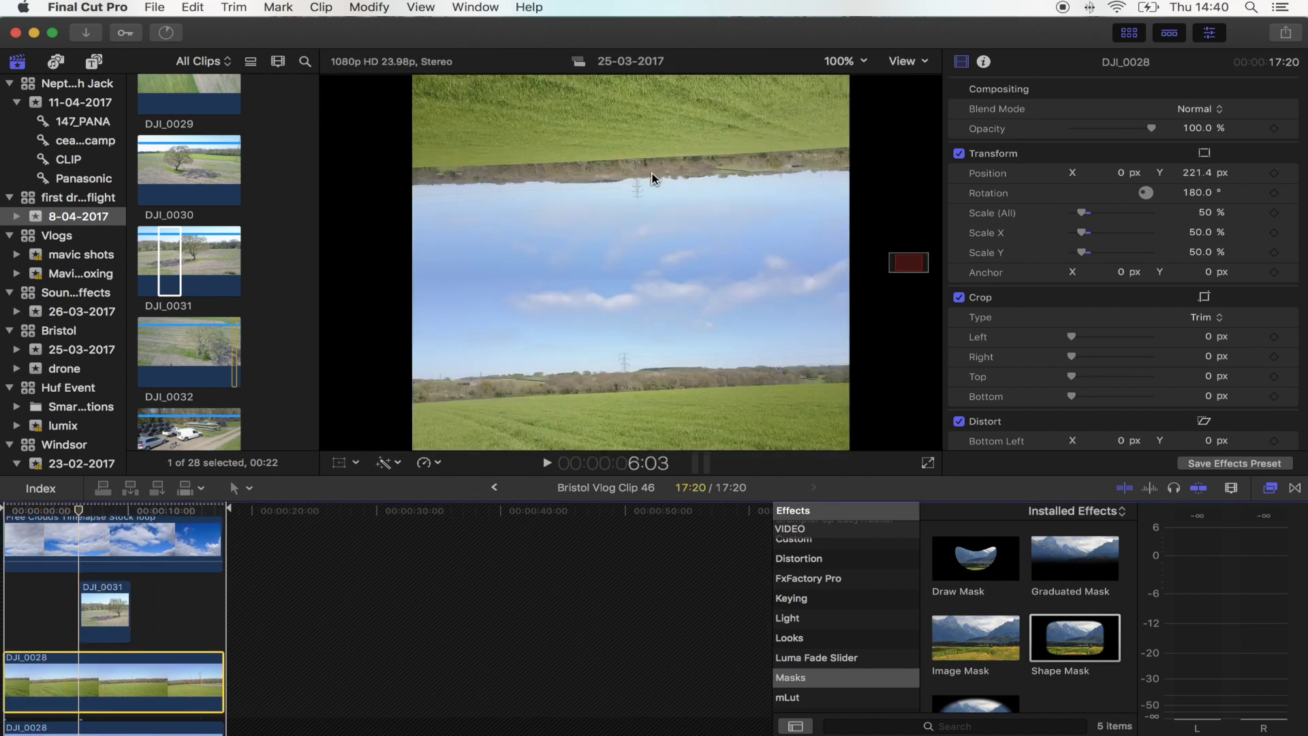
# Step: Apply a Shape Mask to the lower DJI_0028 copy
pyautogui.scroll(-3, 205, 614)
pyautogui.click(57, 662)
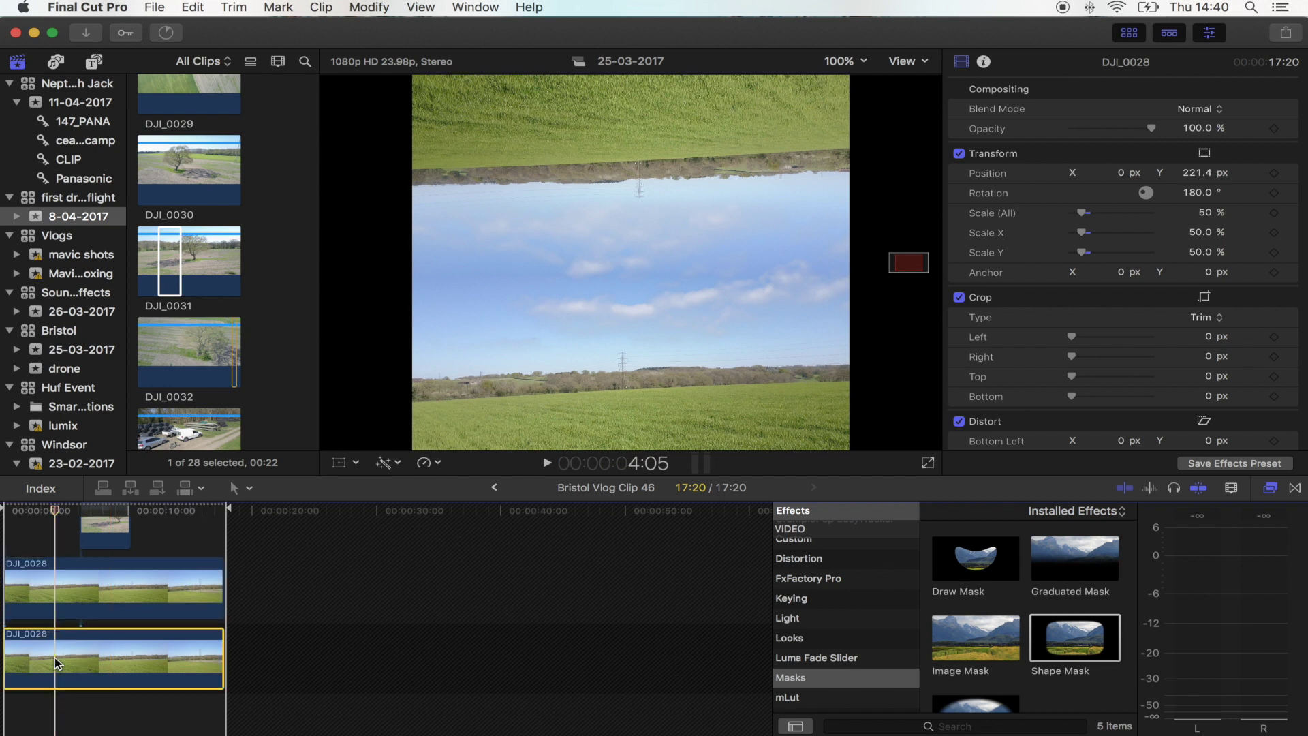
pyautogui.scroll(3, 57, 654)
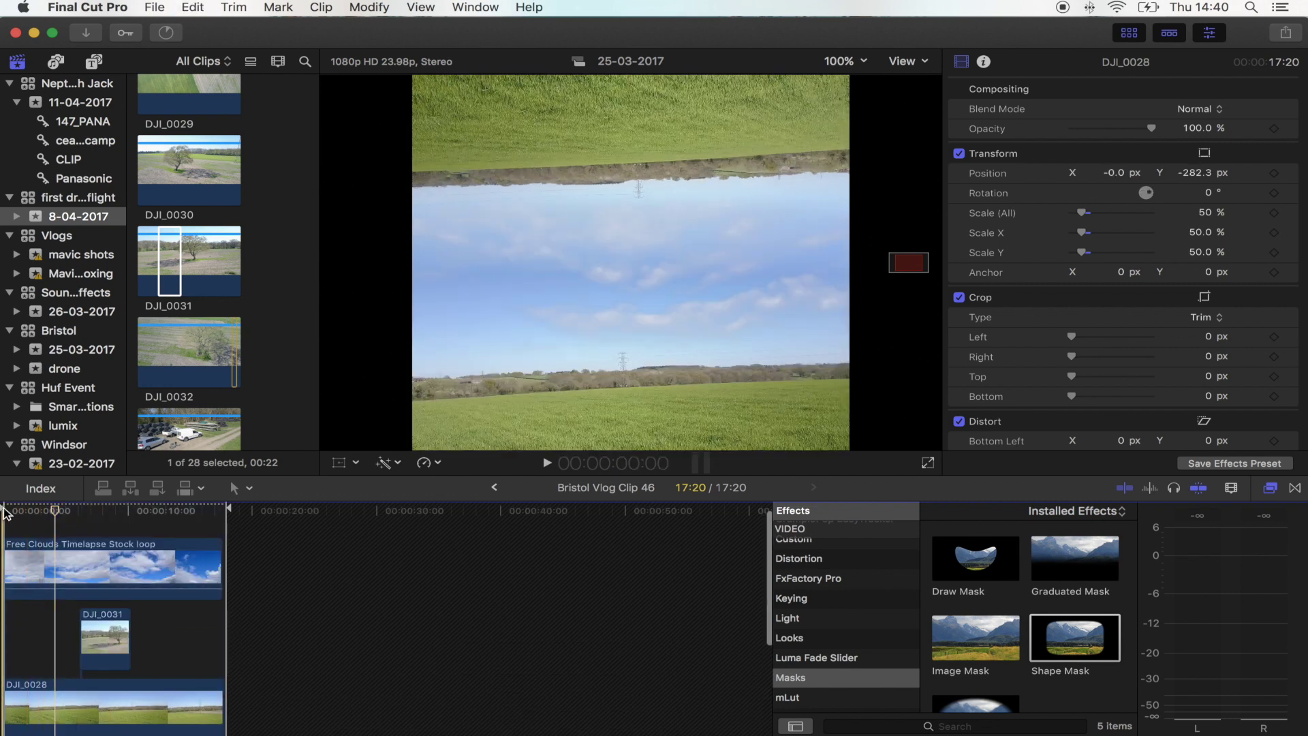
pyautogui.click(23, 524)
pyautogui.scroll(-3, 102, 613)
pyautogui.moveTo(171, 613); pyautogui.dragTo(108, 553)
pyautogui.scroll(3, 98, 598)
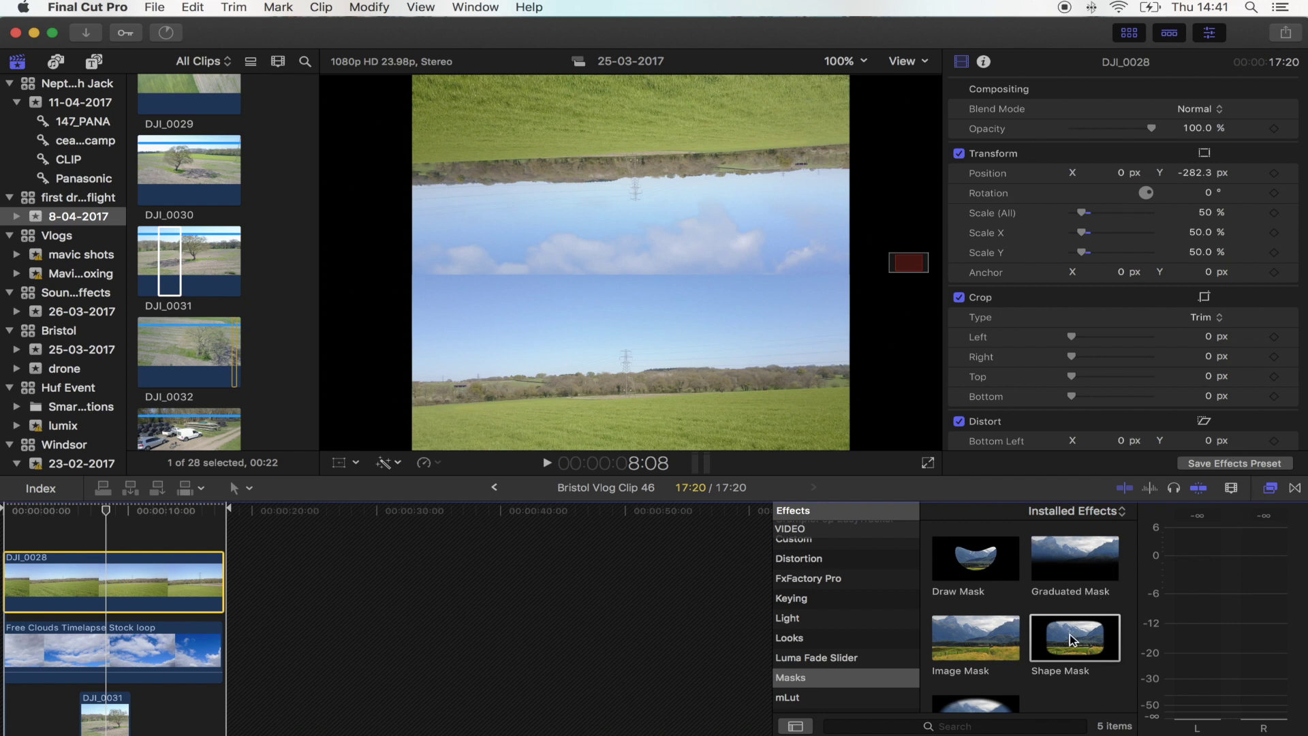
pyautogui.moveTo(1072, 639); pyautogui.dragTo(113, 583)
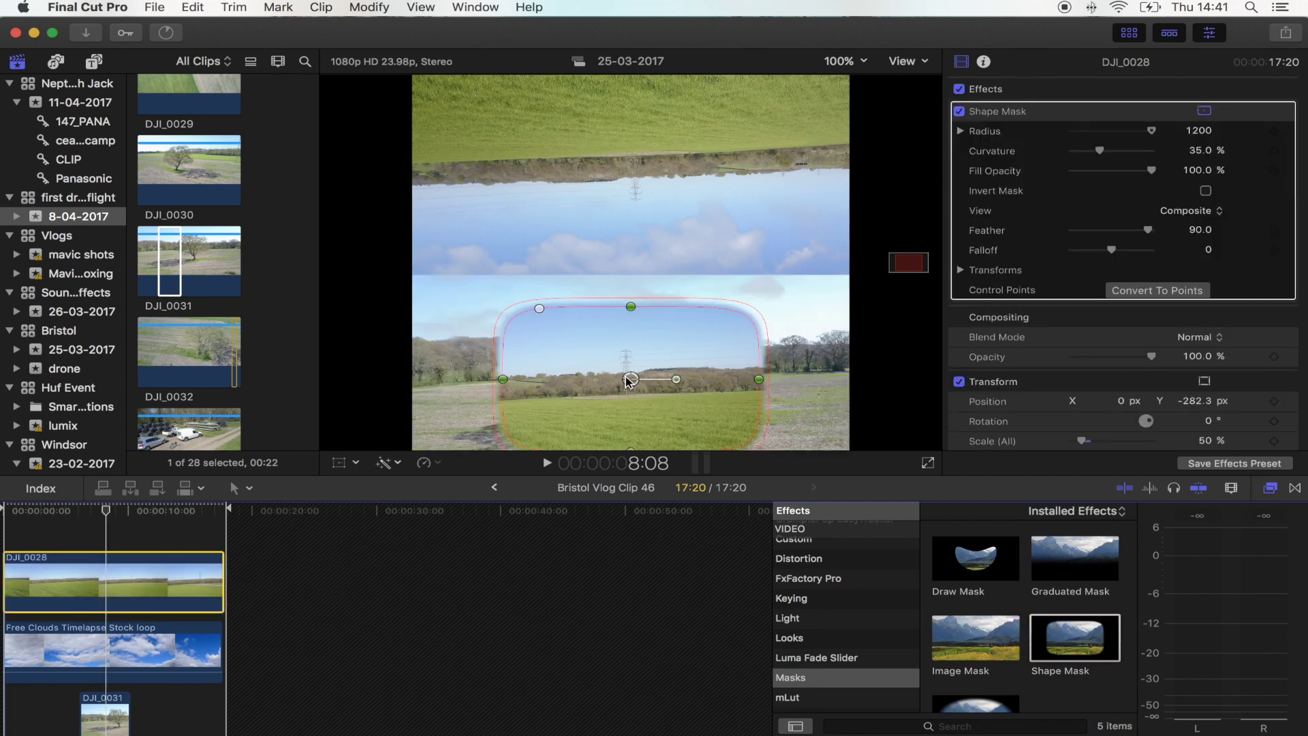
# Step: Widen the mask past the frame edges and raise it over the sky
pyautogui.moveTo(628, 380); pyautogui.dragTo(625, 307)
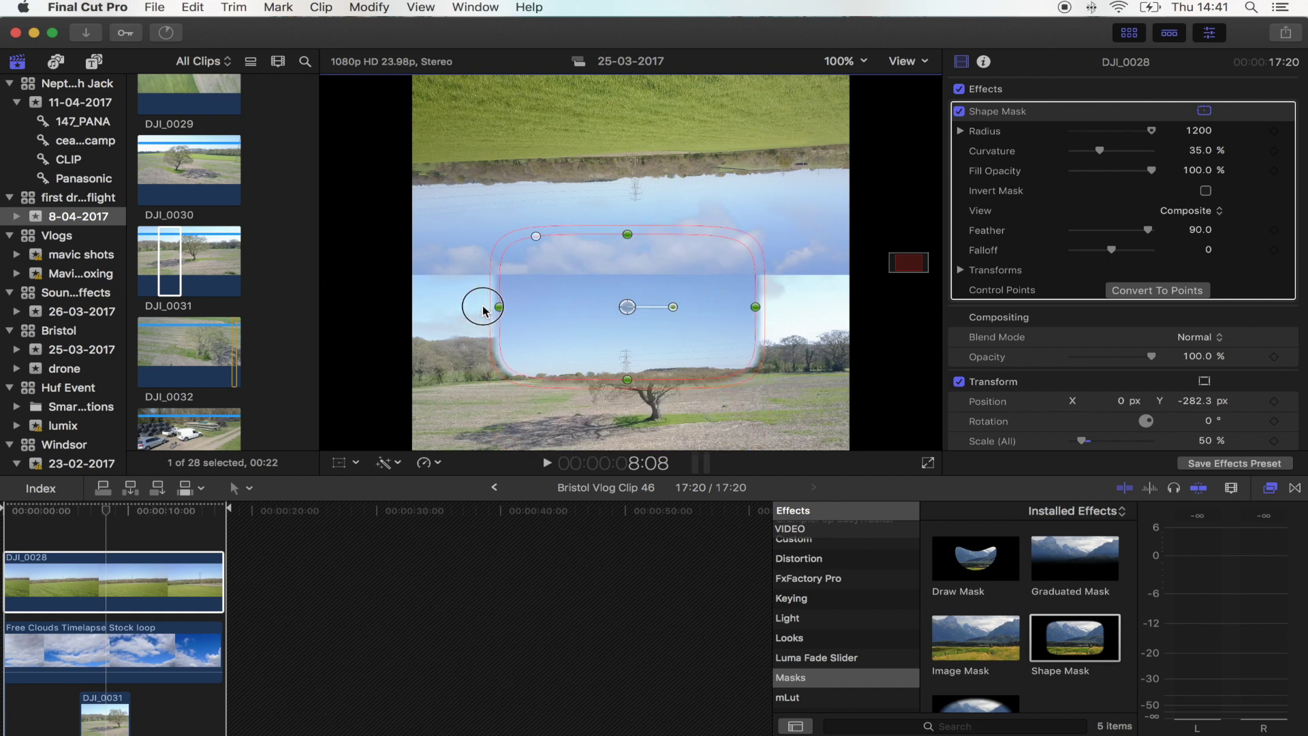
pyautogui.moveTo(426, 307); pyautogui.dragTo(397, 310)
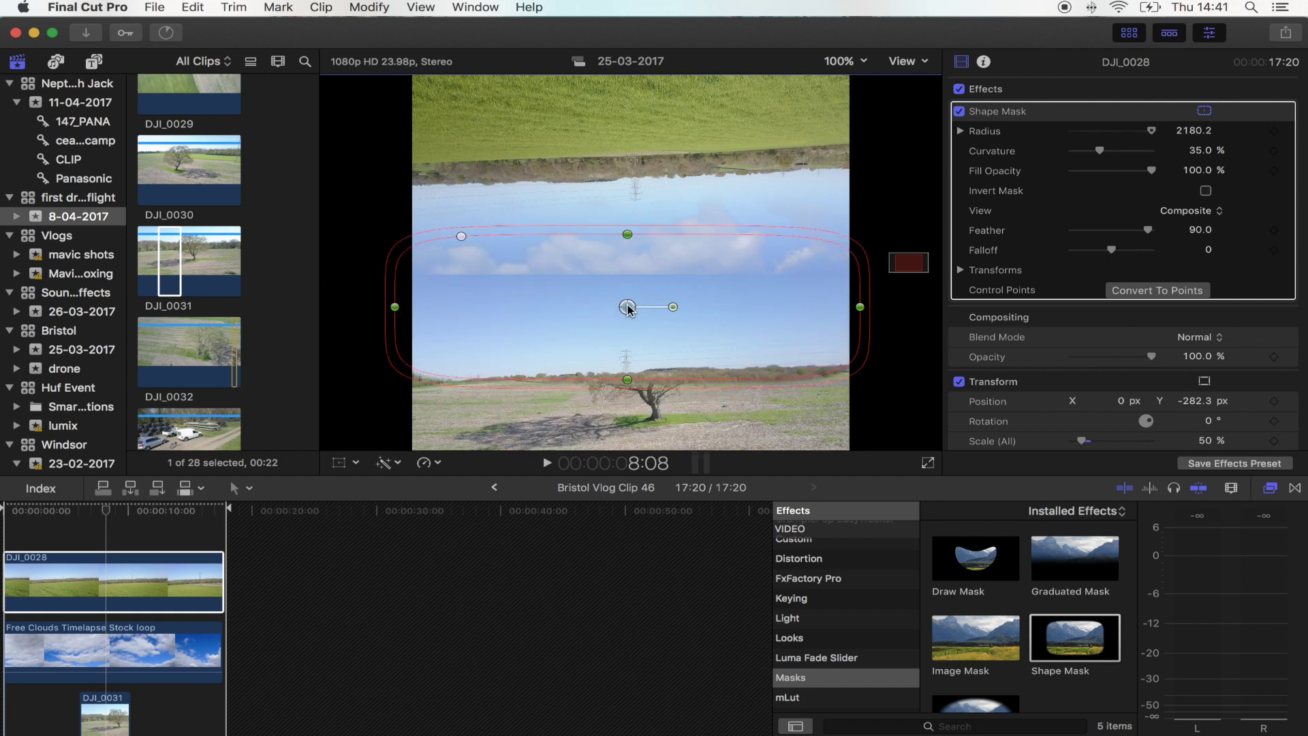
pyautogui.moveTo(627, 308); pyautogui.dragTo(630, 231)
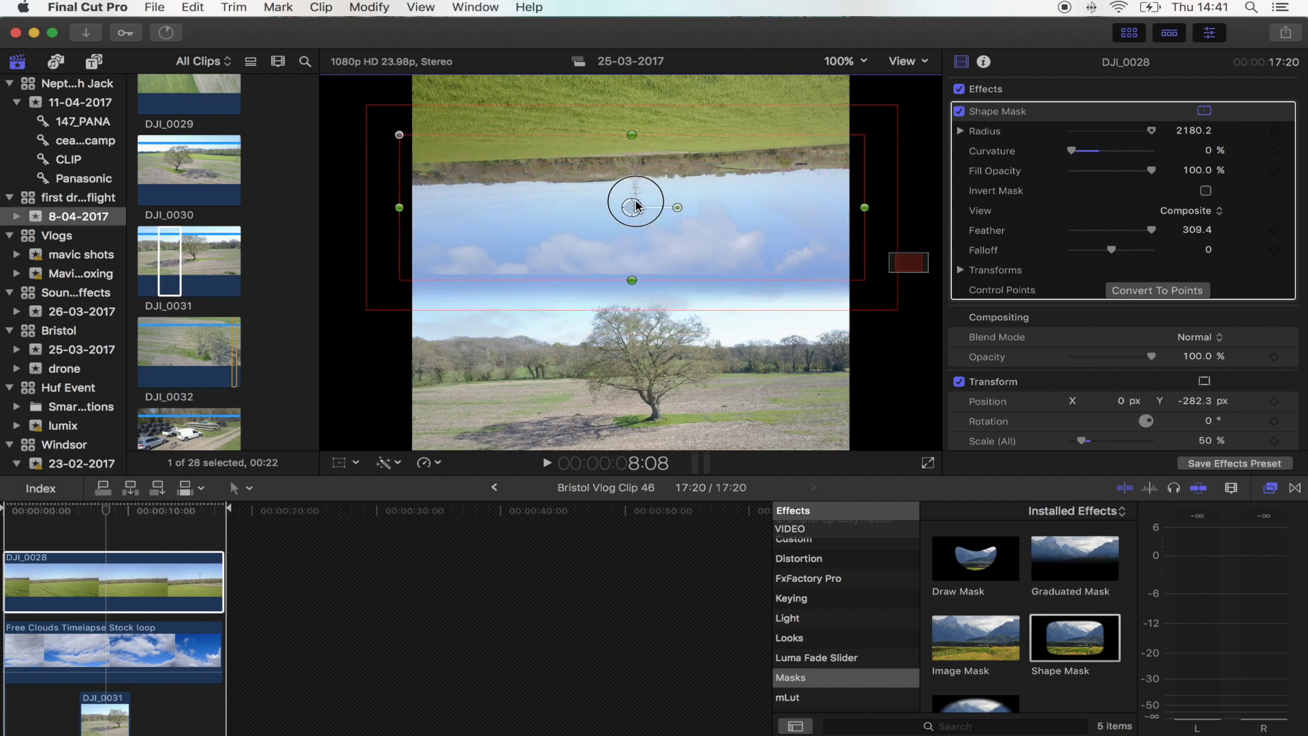
pyautogui.moveTo(636, 205); pyautogui.dragTo(635, 199)
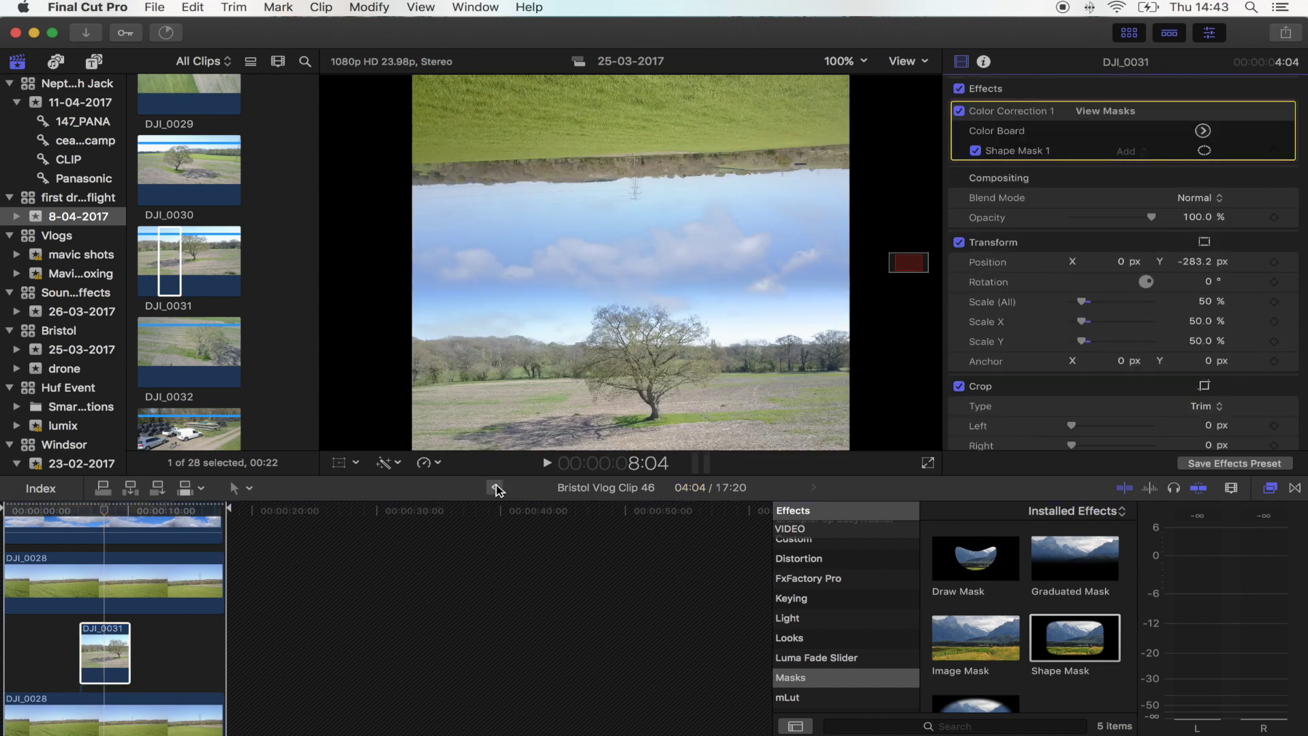
# Step: Back in Bristol Vlog, delete the DJI_0031 and Free Clouds clips
pyautogui.click(495, 487)
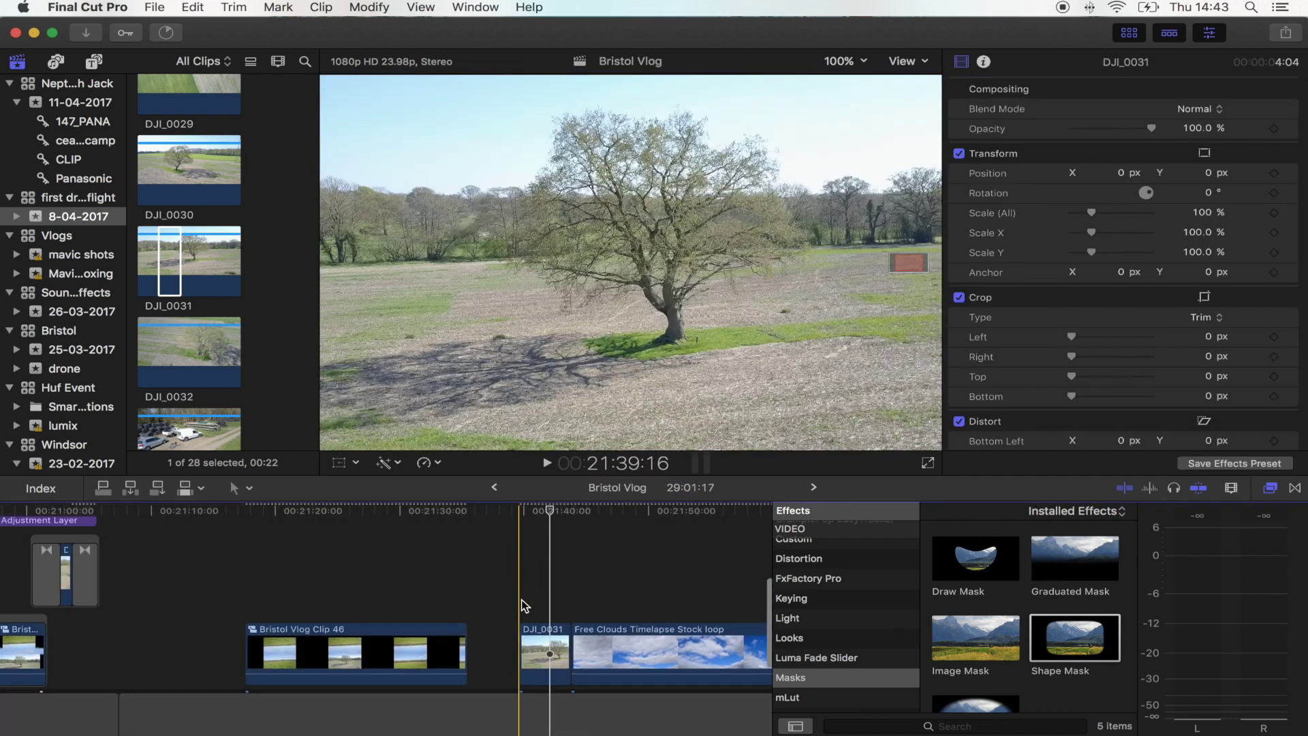
pyautogui.moveTo(521, 598); pyautogui.dragTo(603, 644)
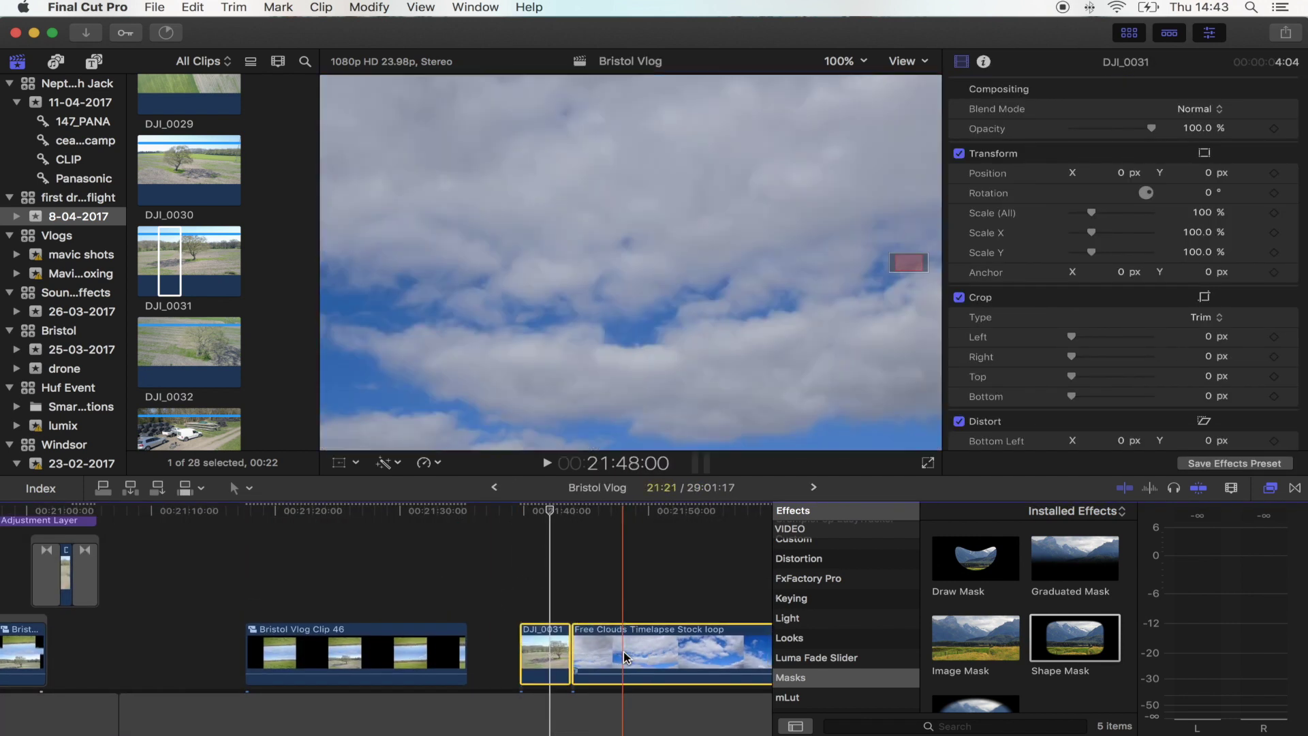
pyautogui.press('Delete')
pyautogui.hscroll(3, 538, 610)
pyautogui.hscroll(-2, 286, 564)
# Step: Show Clip 46's video animation lanes and move to near 21:26
pyautogui.click(336, 648)
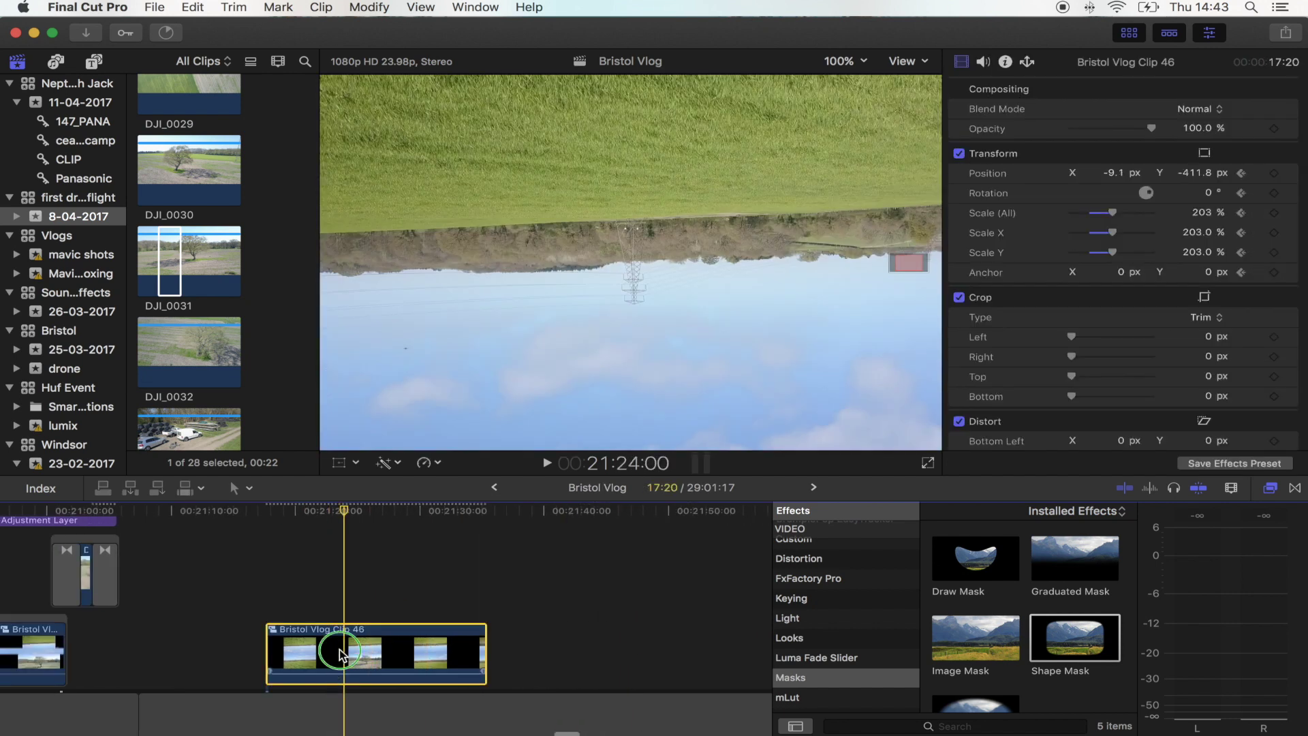
pyautogui.rightClick(339, 648)
pyautogui.click(425, 639)
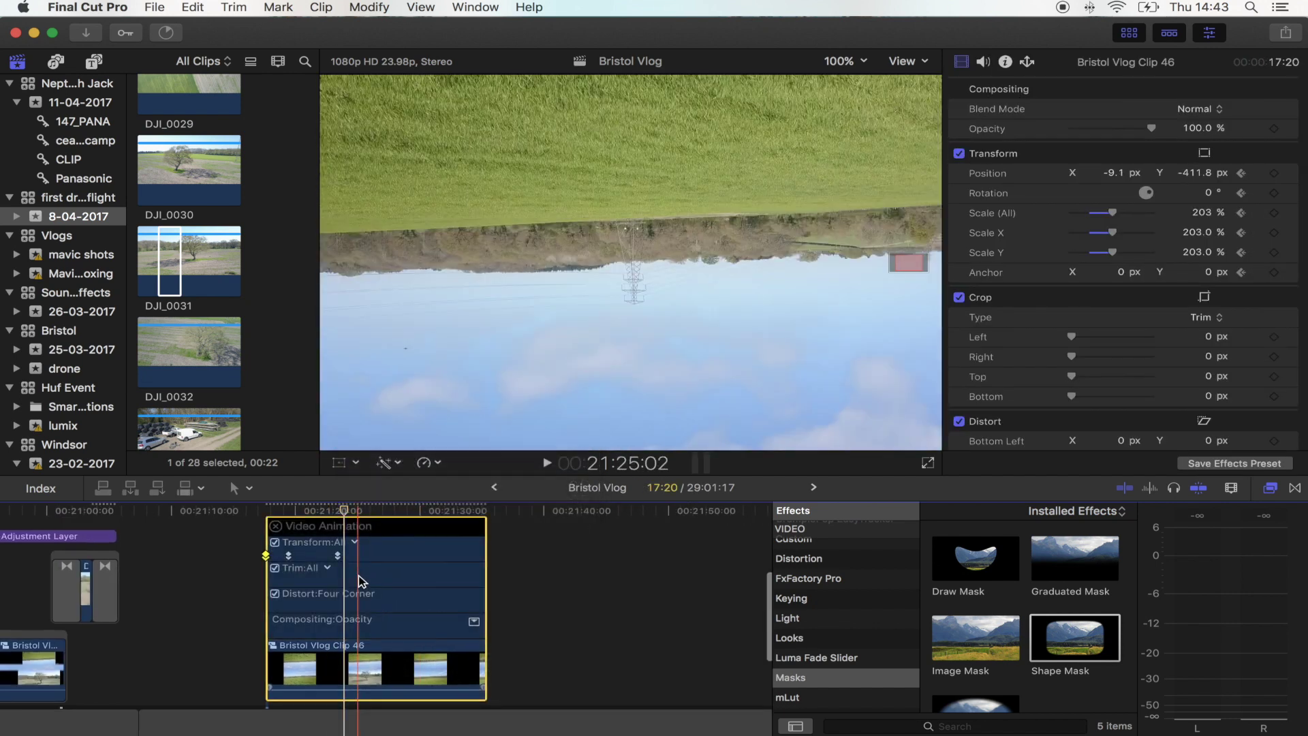
pyautogui.click(337, 511)
pyautogui.moveTo(339, 511); pyautogui.dragTo(371, 509)
# Step: At 21:26:17, drag Clip 46 up onto the tree to add a position keyframe
pyautogui.click(336, 464)
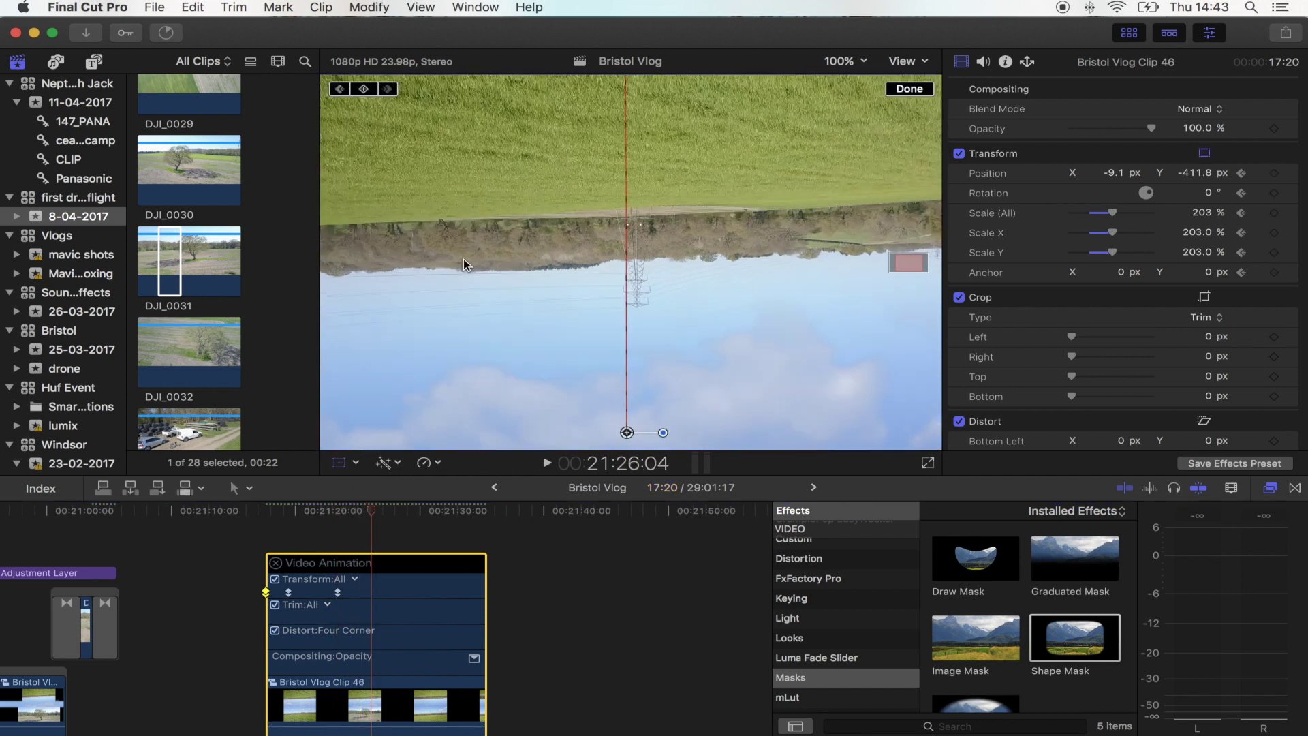
pyautogui.moveTo(367, 517); pyautogui.dragTo(378, 511)
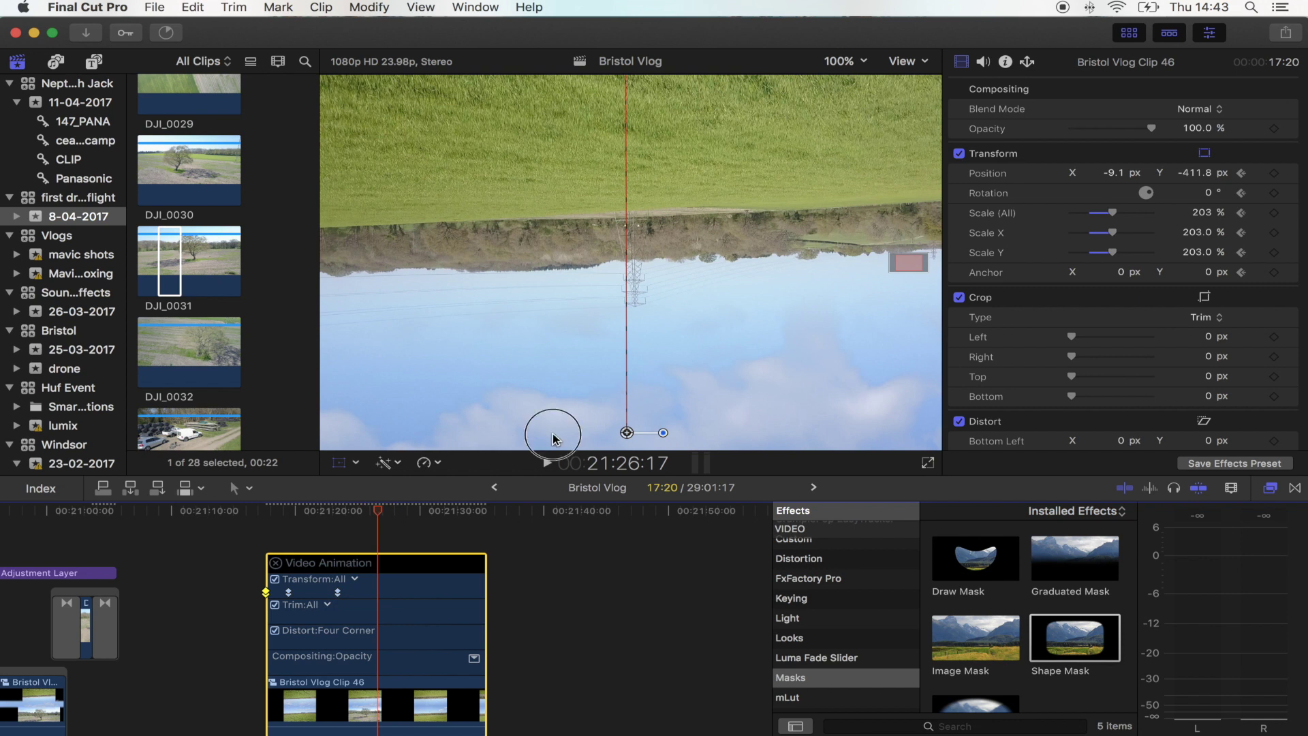
pyautogui.moveTo(552, 438); pyautogui.dragTo(560, 184)
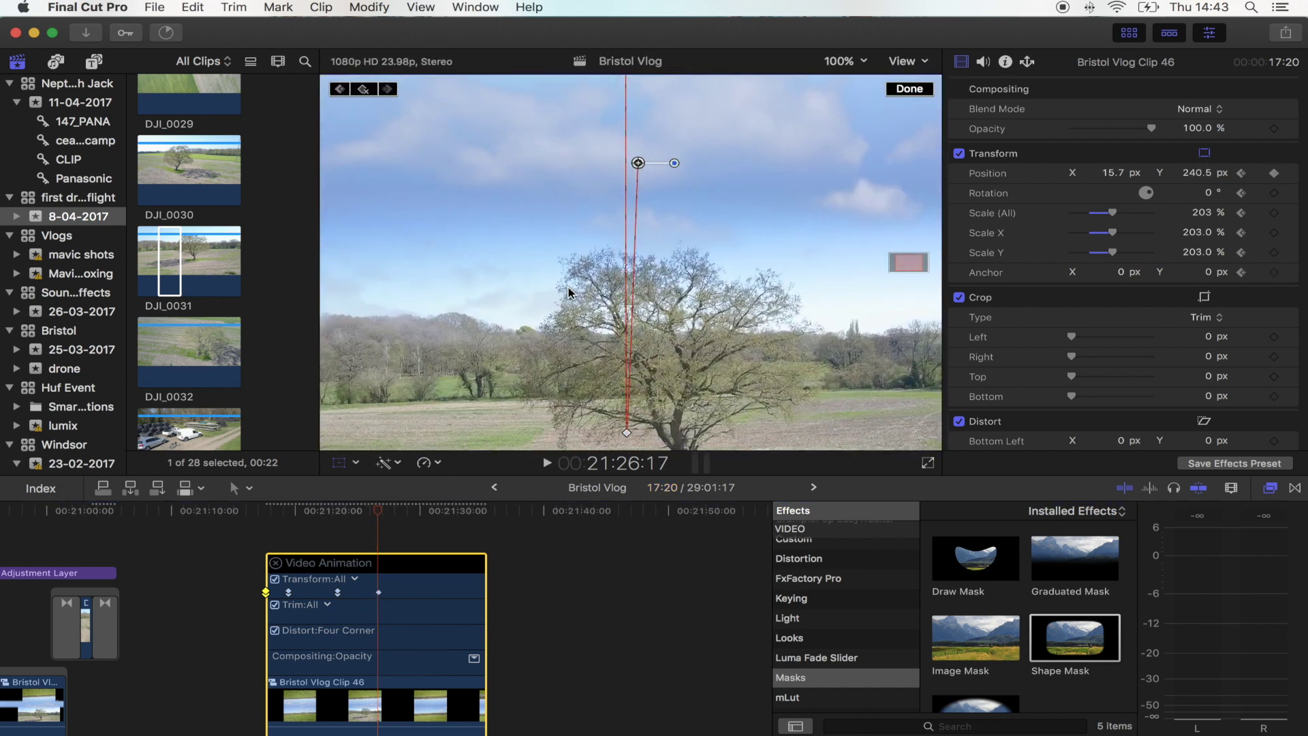
pyautogui.moveTo(553, 348); pyautogui.dragTo(534, 260)
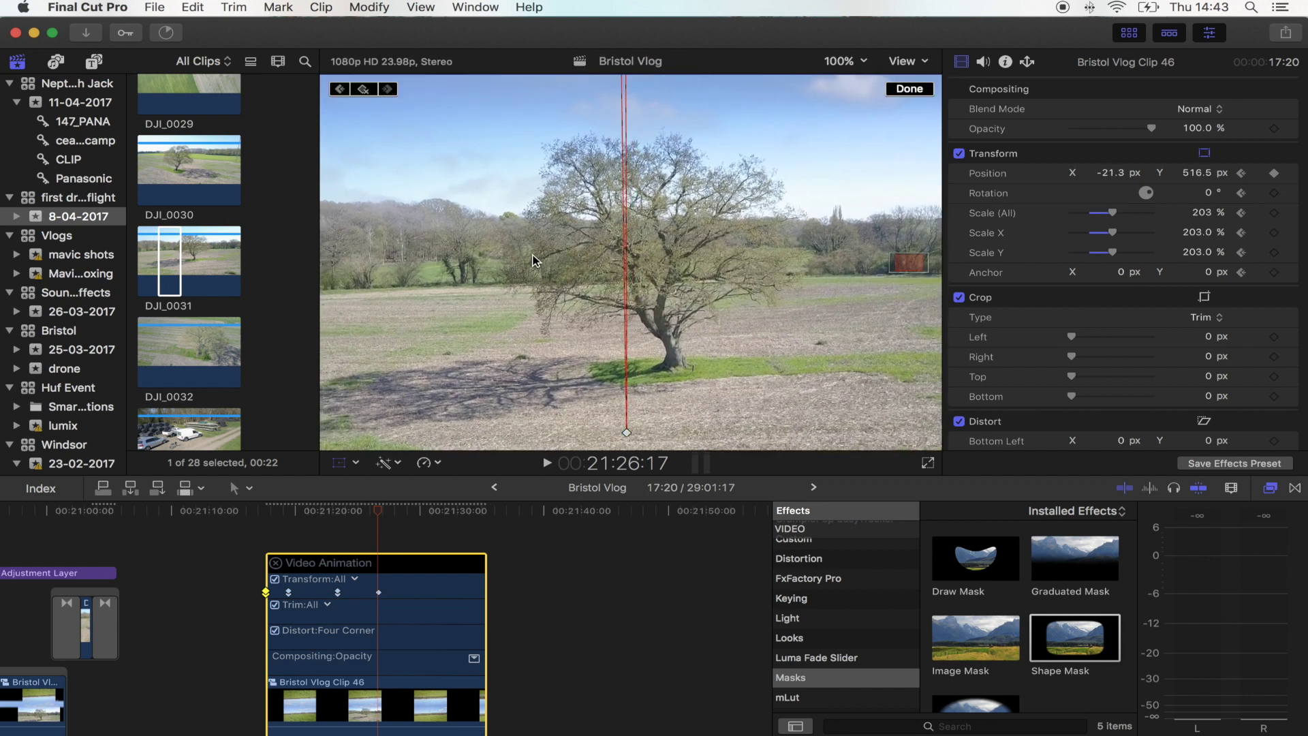
pyautogui.click(864, 61)
pyautogui.click(844, 92)
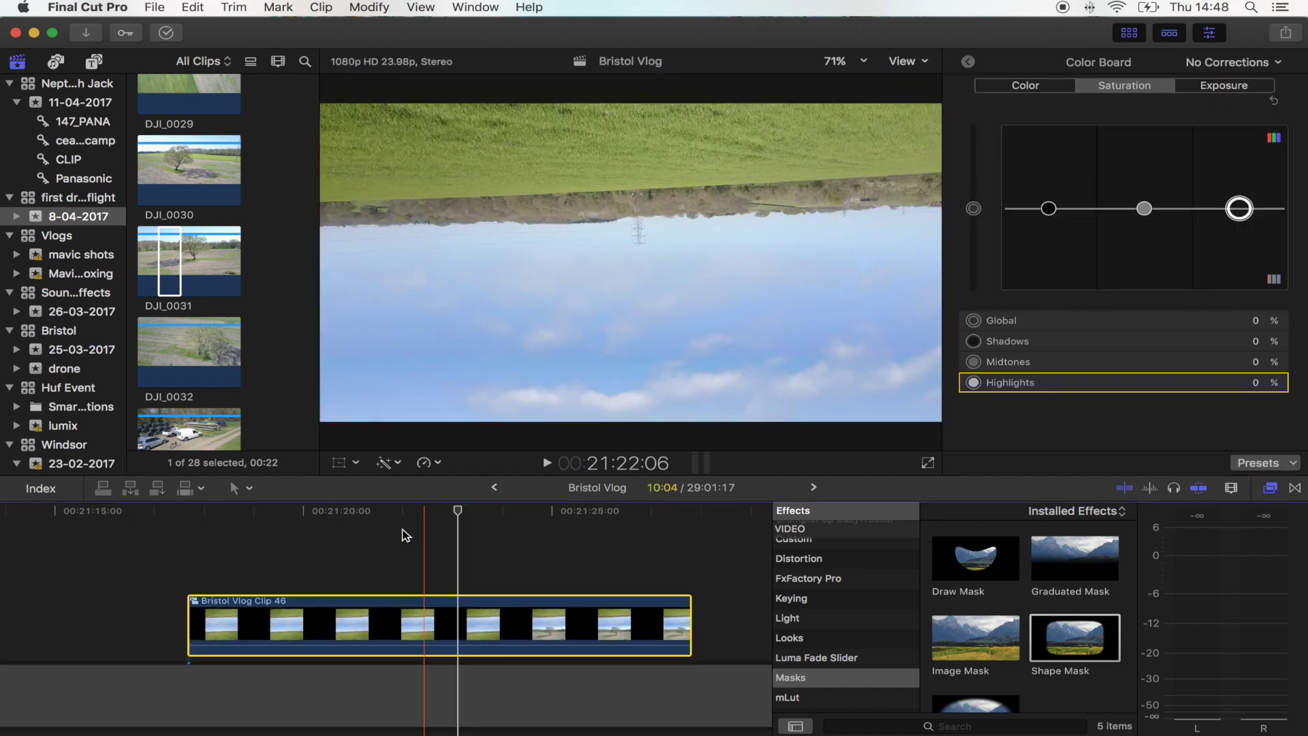
pyautogui.press('space')
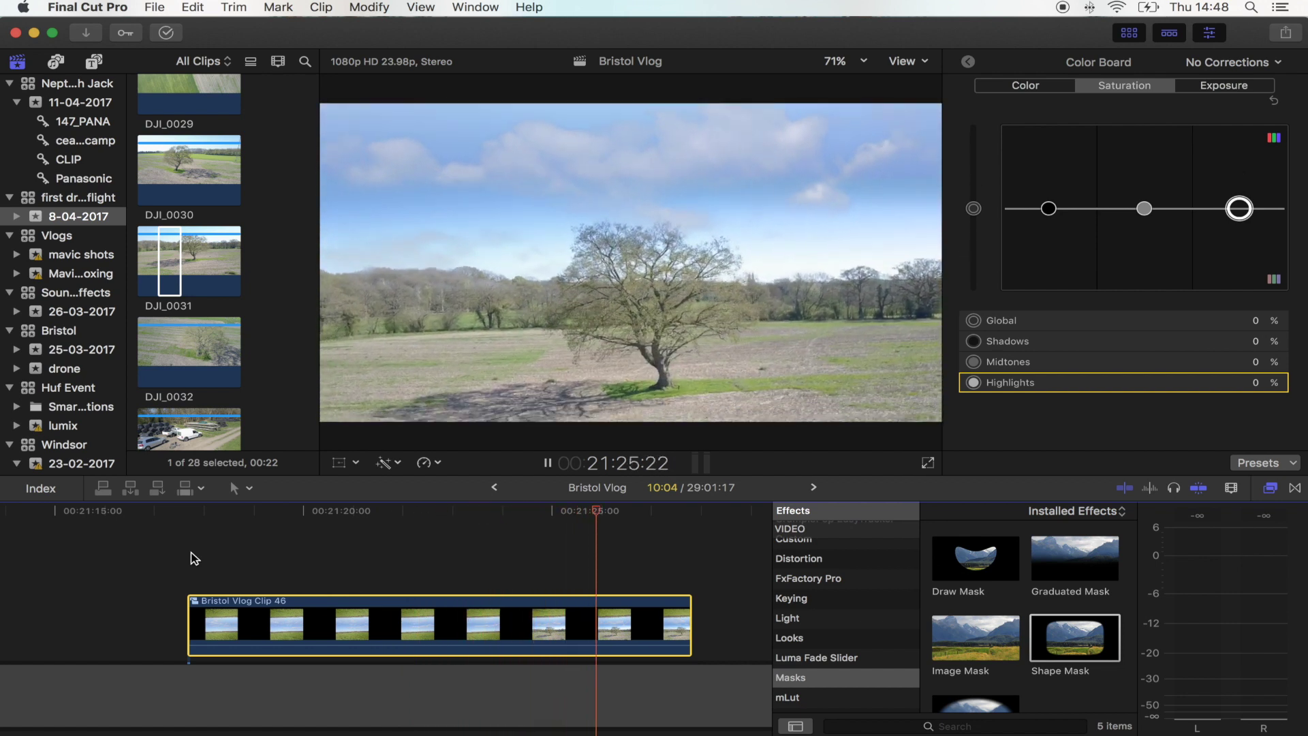
pyautogui.press('space')
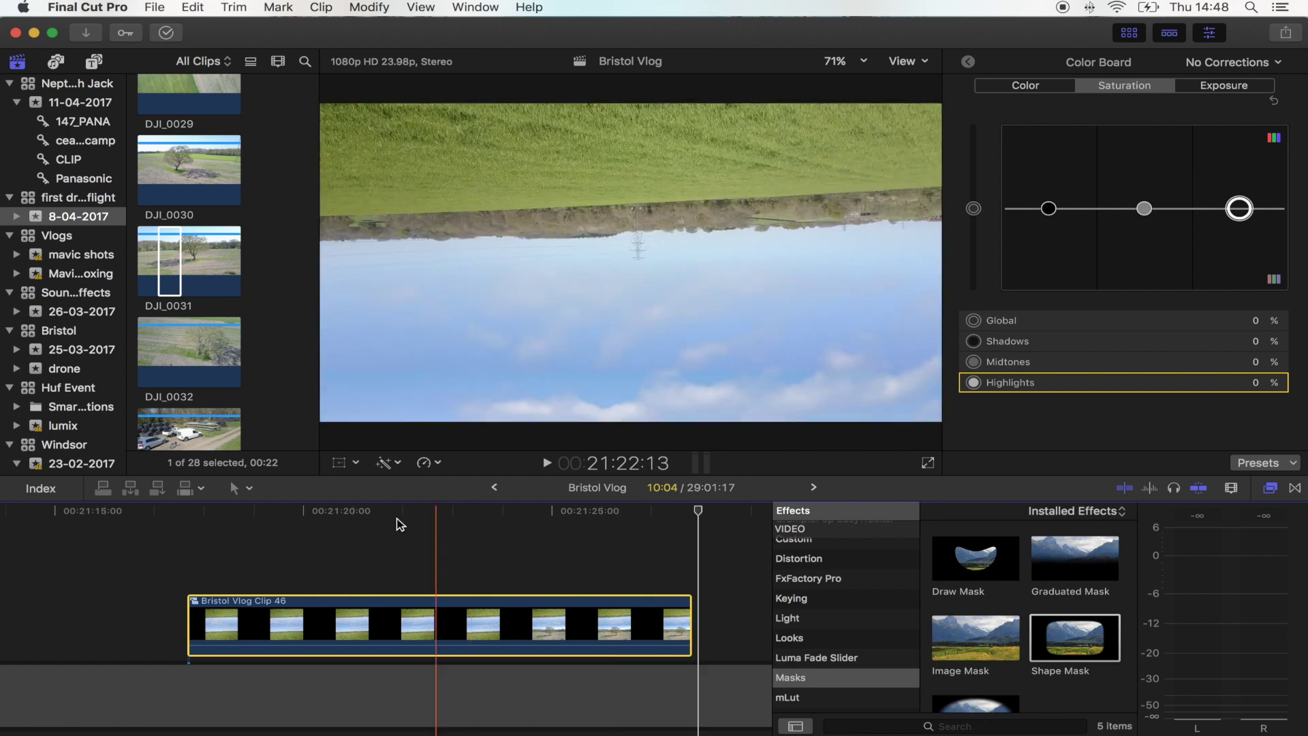
pyautogui.moveTo(216, 520); pyautogui.dragTo(273, 519)
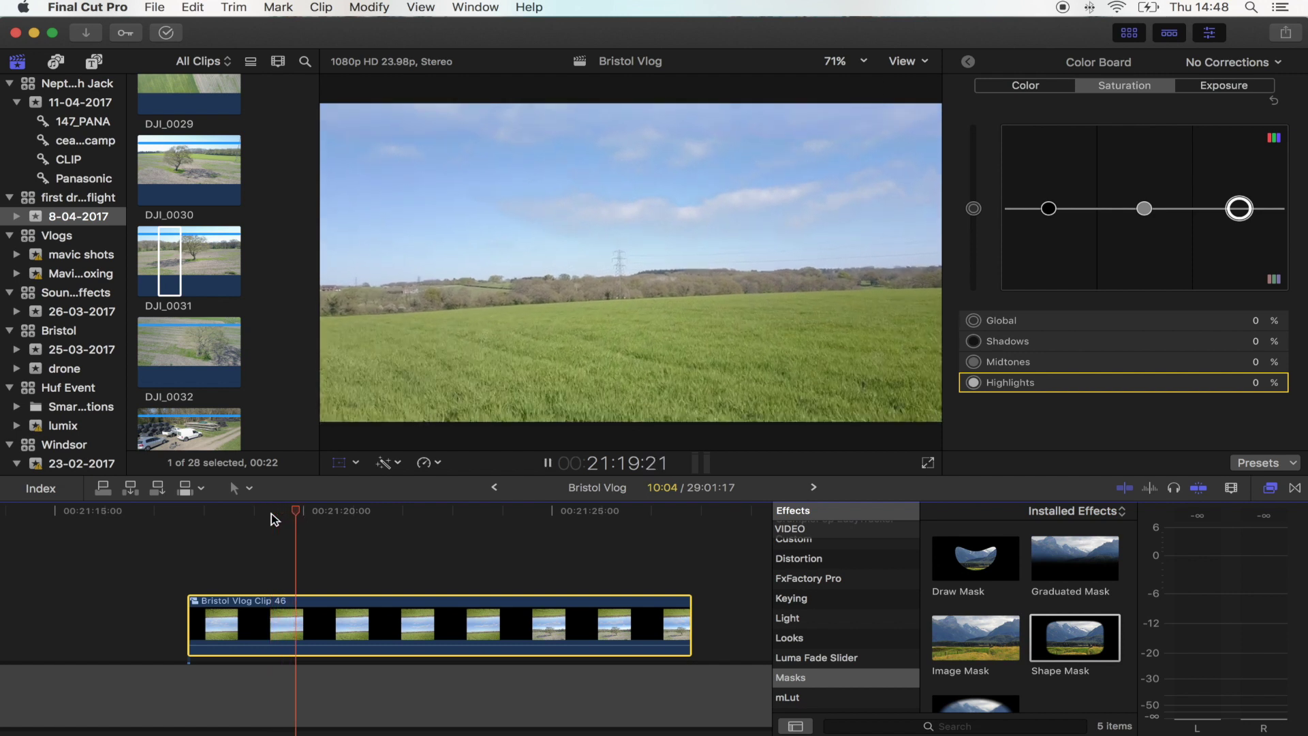
pyautogui.press('space')
pyautogui.click(616, 516)
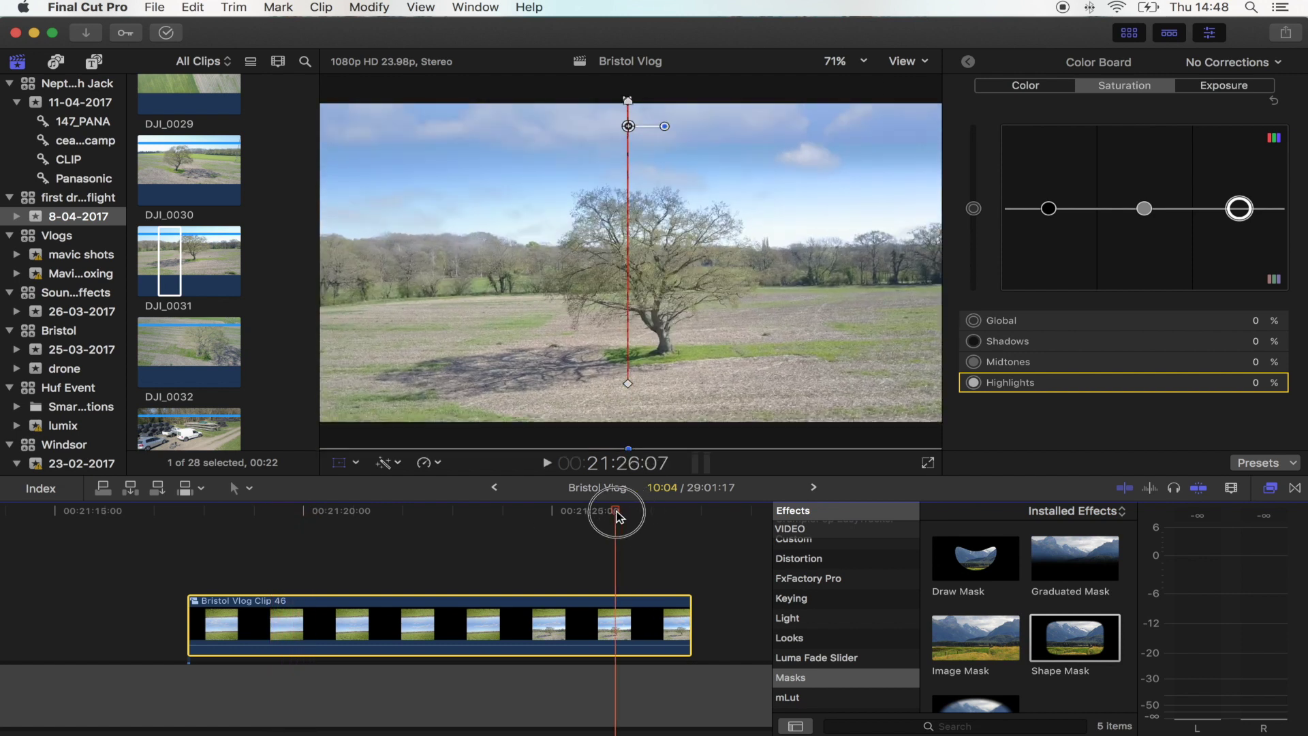
pyautogui.press('space')
pyautogui.press('space')
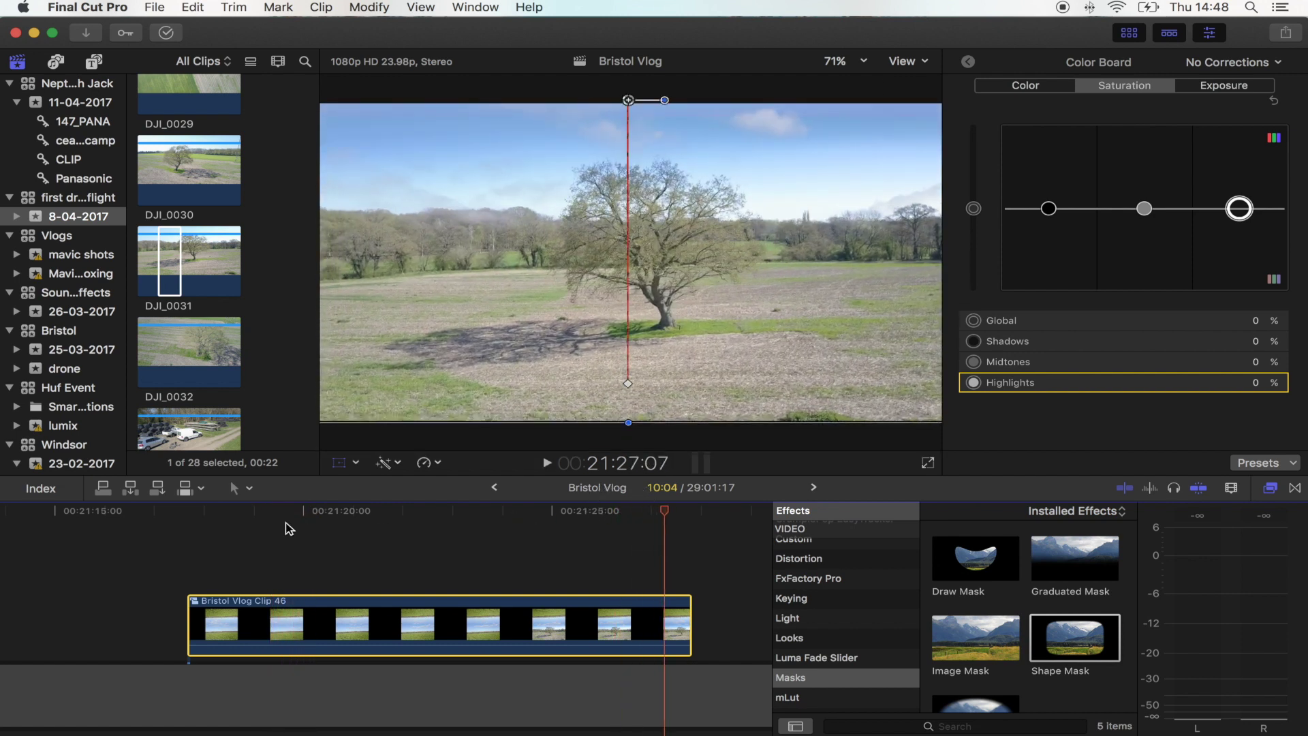
pyautogui.click(268, 515)
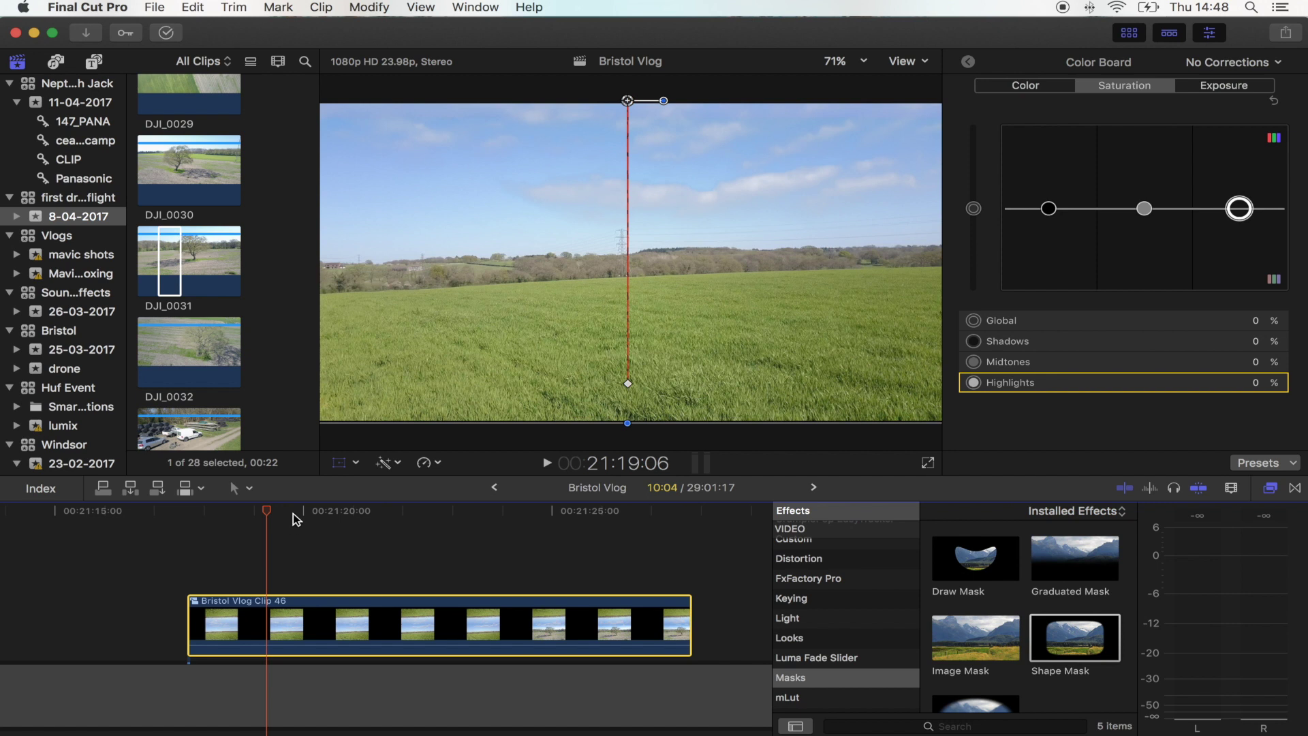
pyautogui.moveTo(293, 513); pyautogui.dragTo(360, 512)
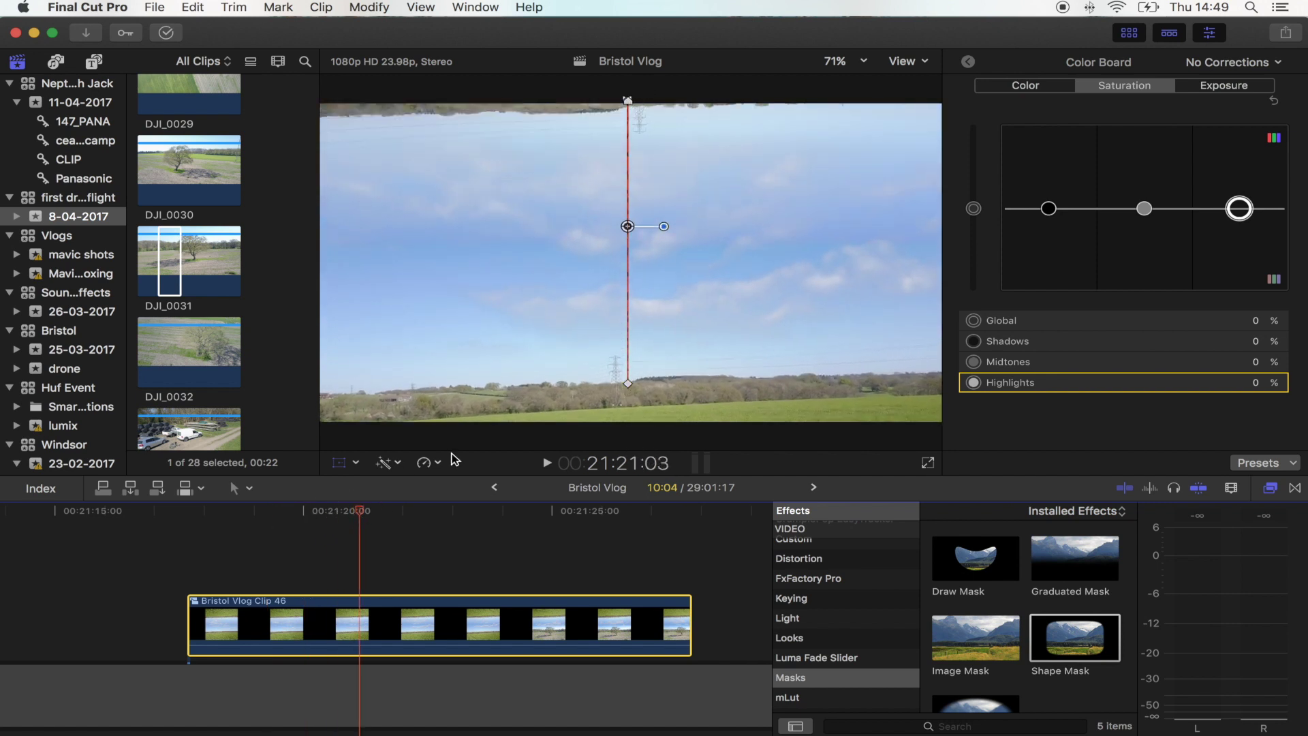
pyautogui.hotkey('ctrl', 'v')
# Step: Drag the motion-path handle at 21:20 to bow Clip 46's sky-to-tree path into a curve
pyautogui.hotkey('alt', "'")
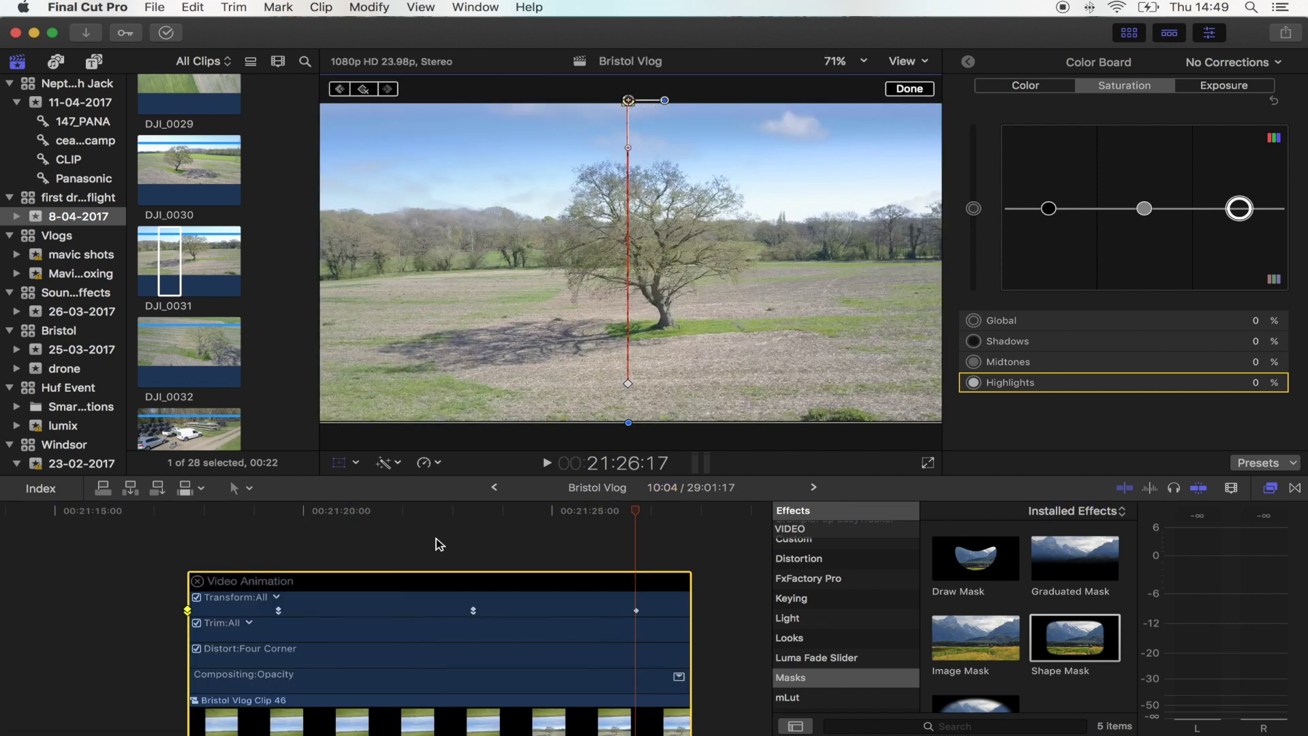
pyautogui.moveTo(327, 515)
pyautogui.mouseDown()
pyautogui.moveTo(316, 513)
pyautogui.moveTo(333, 514)
pyautogui.mouseUp()
pyautogui.moveTo(630, 149)
pyautogui.mouseDown()
pyautogui.moveTo(648, 145)
pyautogui.moveTo(633, 123)
pyautogui.mouseUp()
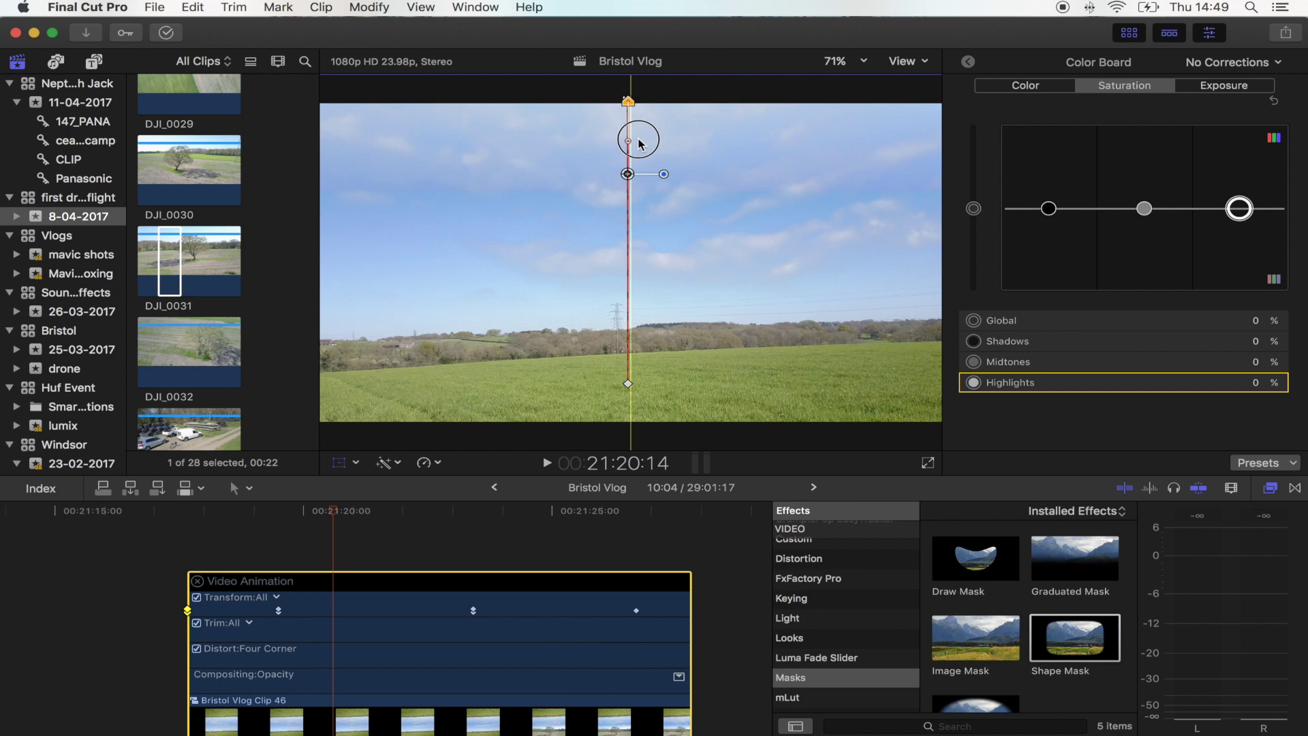
pyautogui.moveTo(641, 143); pyautogui.dragTo(628, 101)
pyautogui.hotkey('alt', "'")
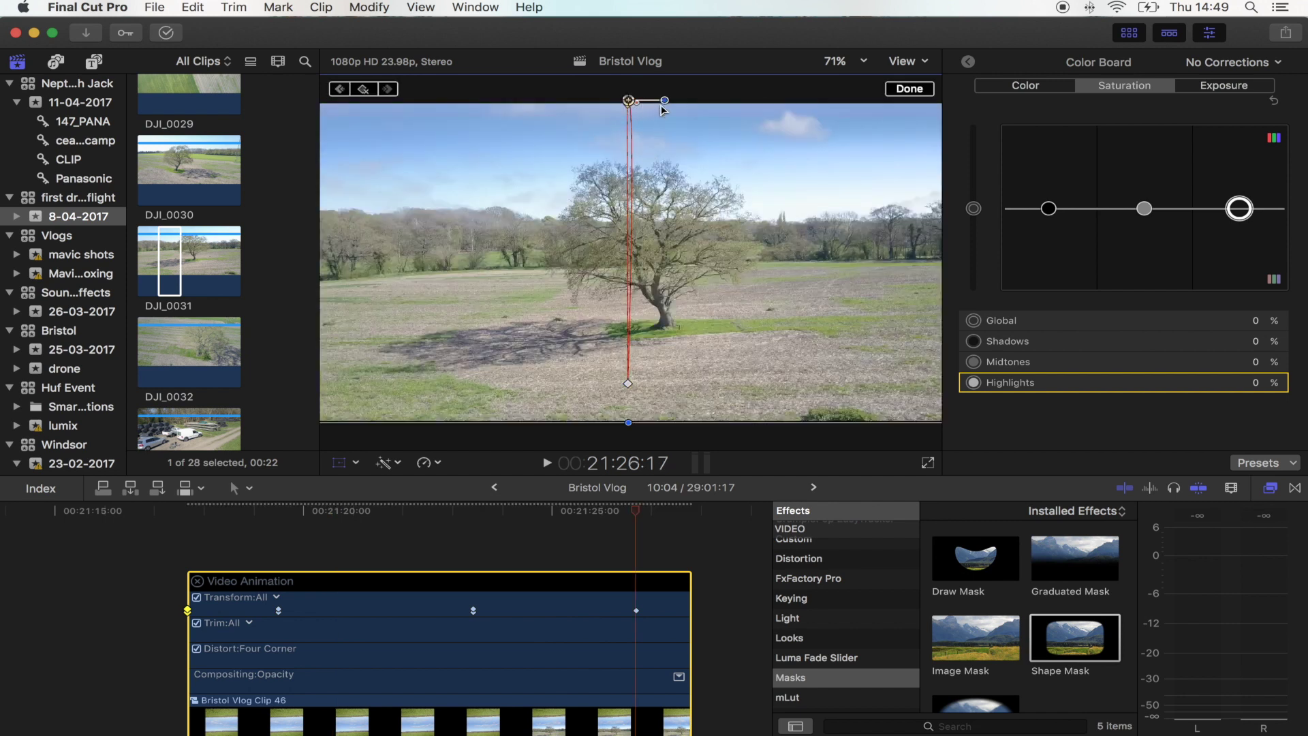
pyautogui.moveTo(333, 512); pyautogui.dragTo(260, 533)
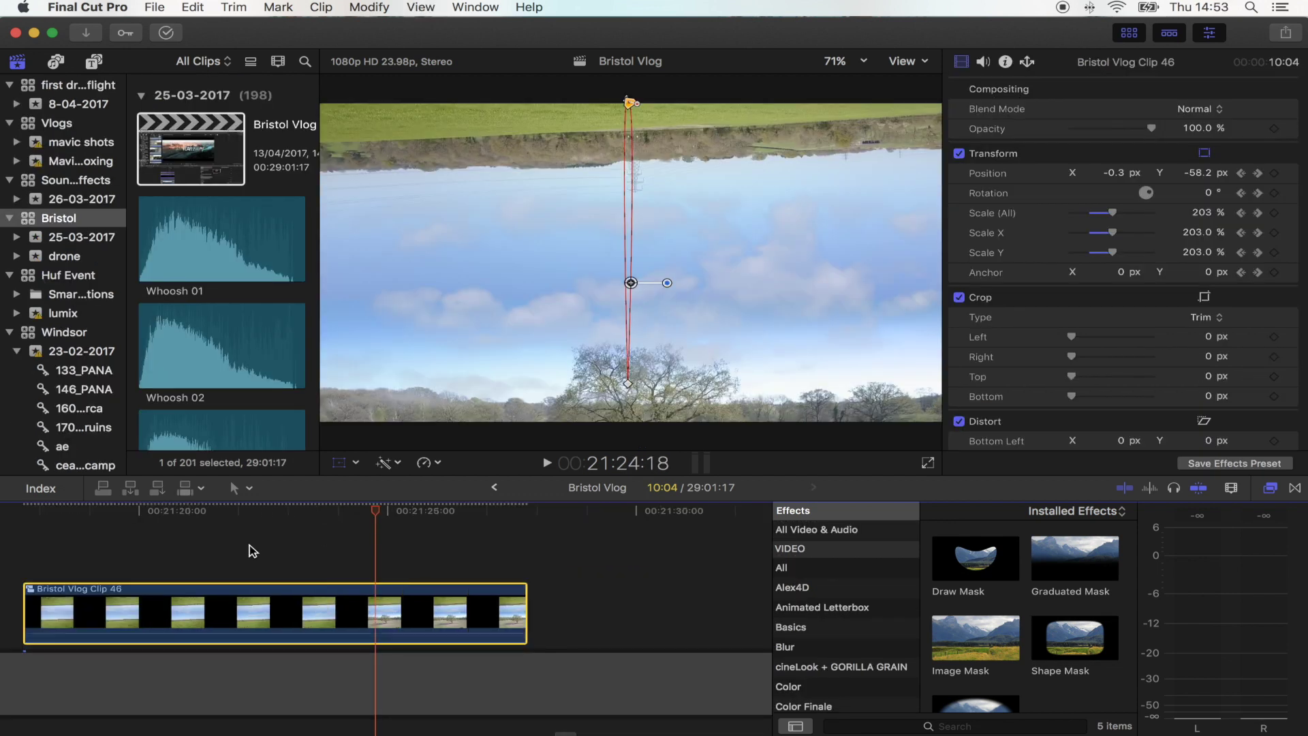
# Step: Play the graded transition from 21:17 to the tree shot, then scrub back to 21:20
pyautogui.hscroll(-3, 252, 551)
pyautogui.click(348, 512)
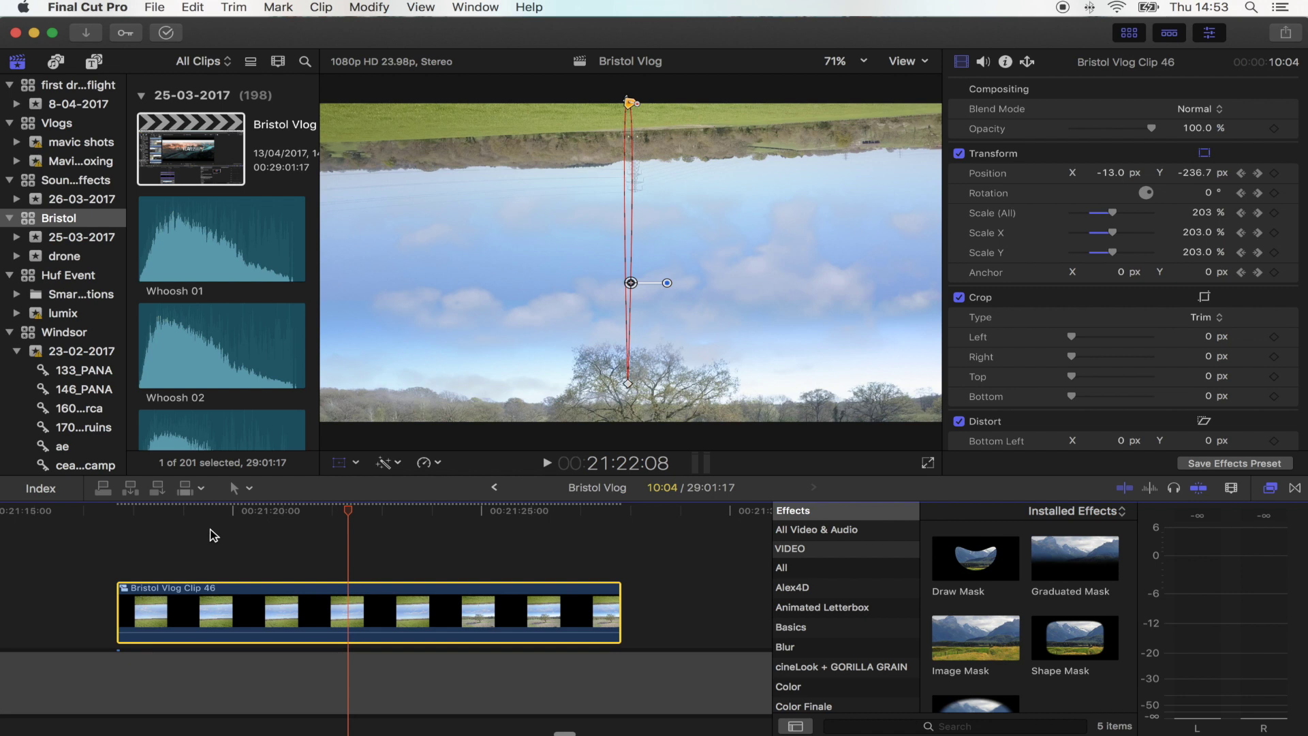
pyautogui.click(183, 533)
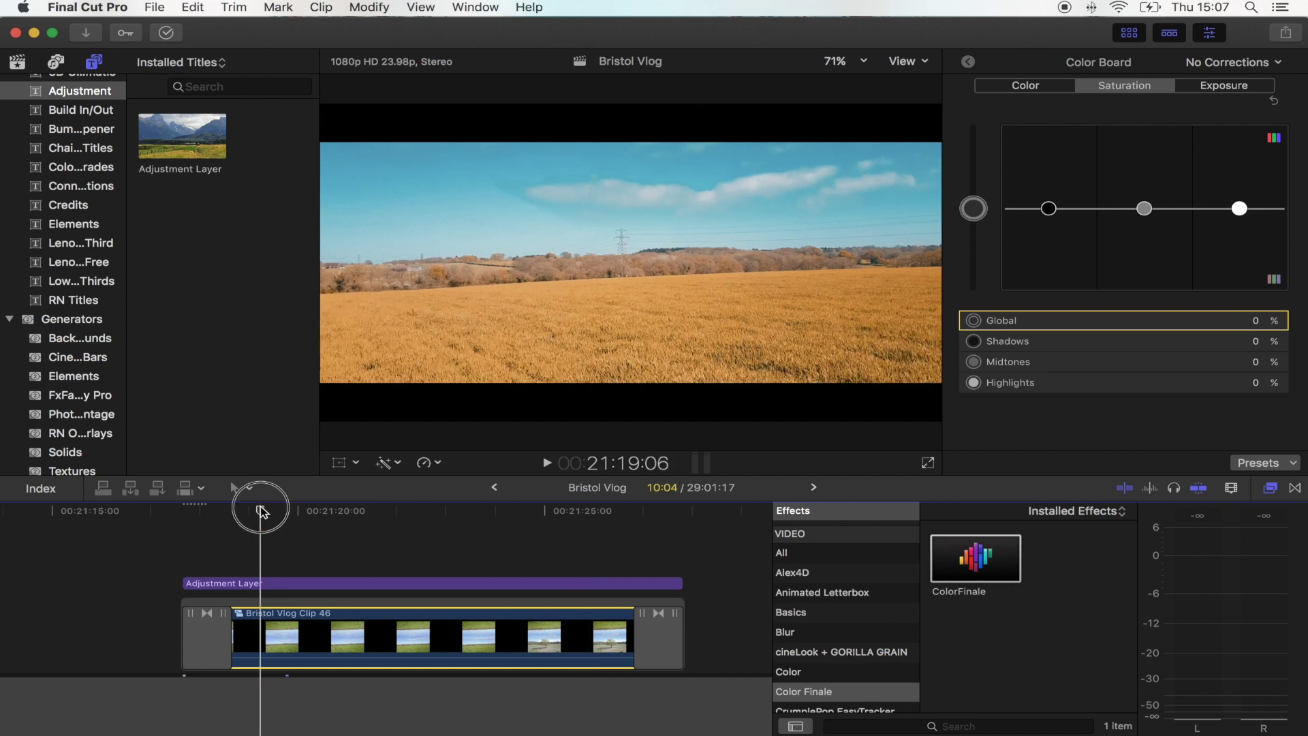
pyautogui.click(184, 511)
pyautogui.press('space')
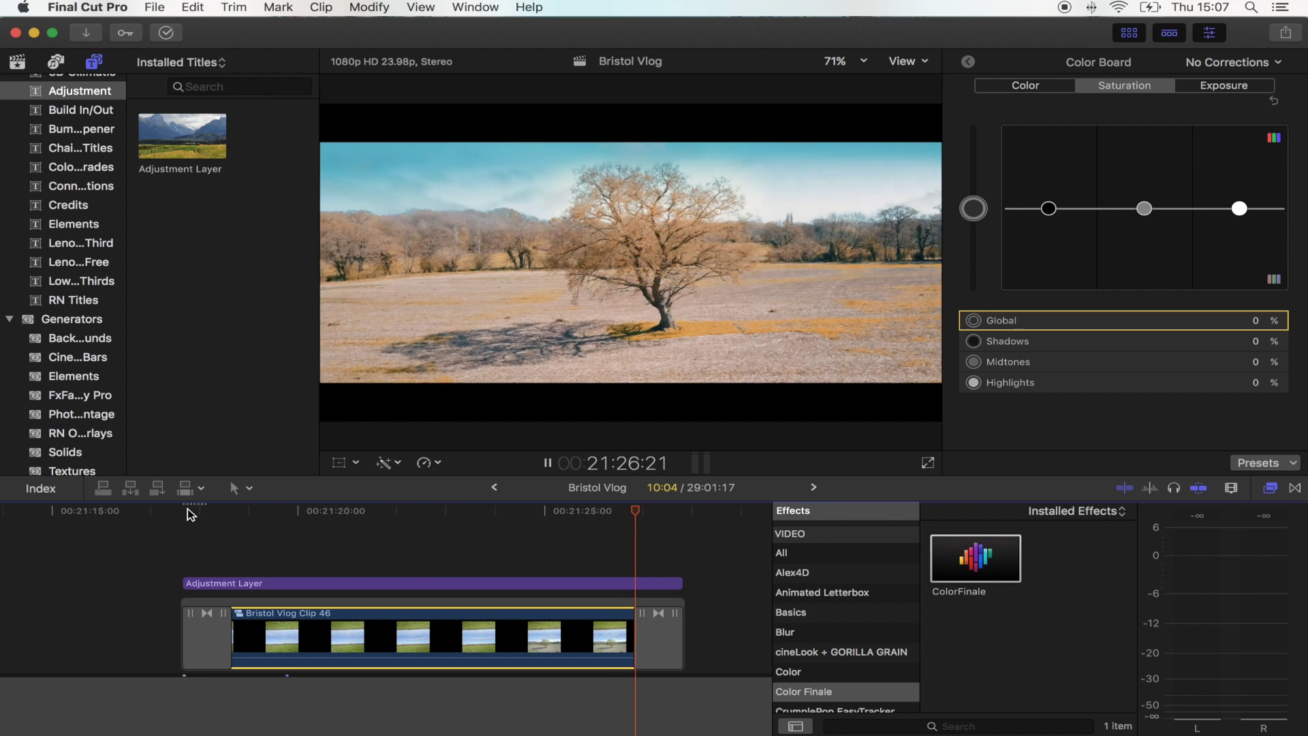
pyautogui.click(613, 512)
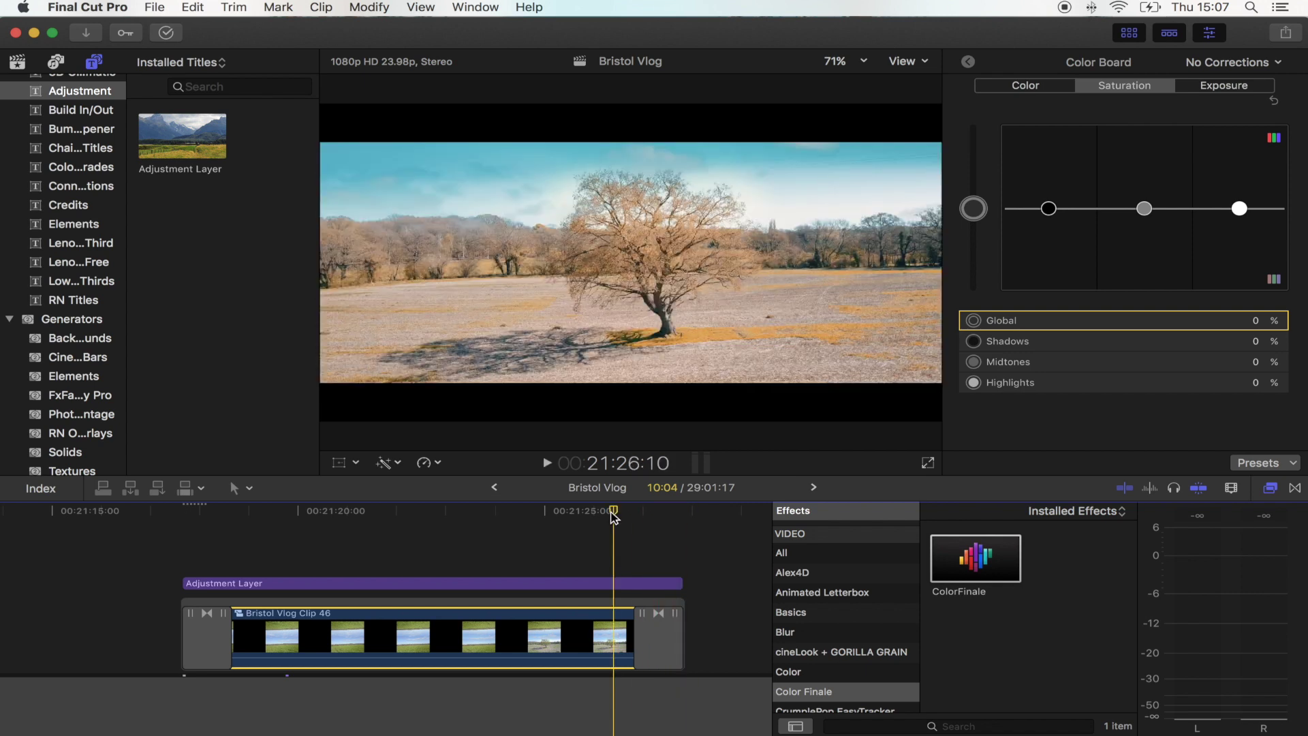
pyautogui.moveTo(470, 510); pyautogui.dragTo(329, 511)
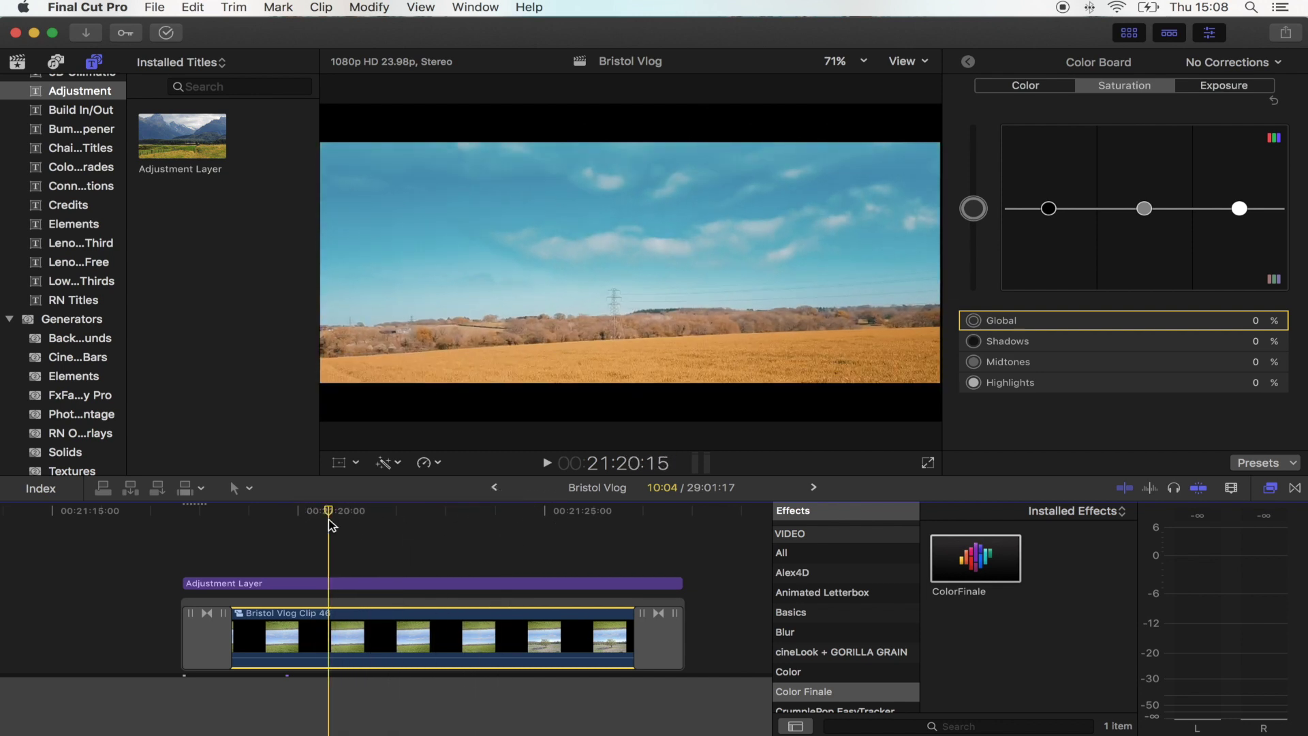